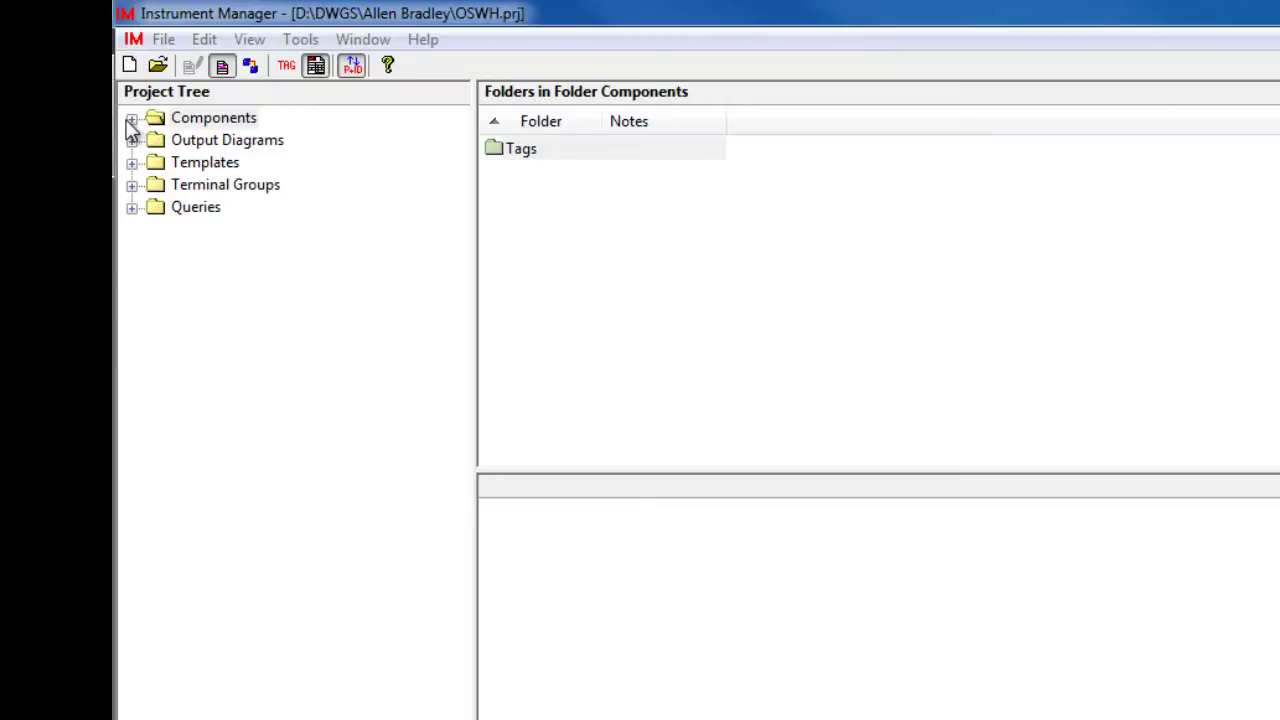
Step: Expand Components > Tags > Instruments and list the Control_Valve instruments with their ratings
{"action": "left_click", "coordinate": [131, 119]}
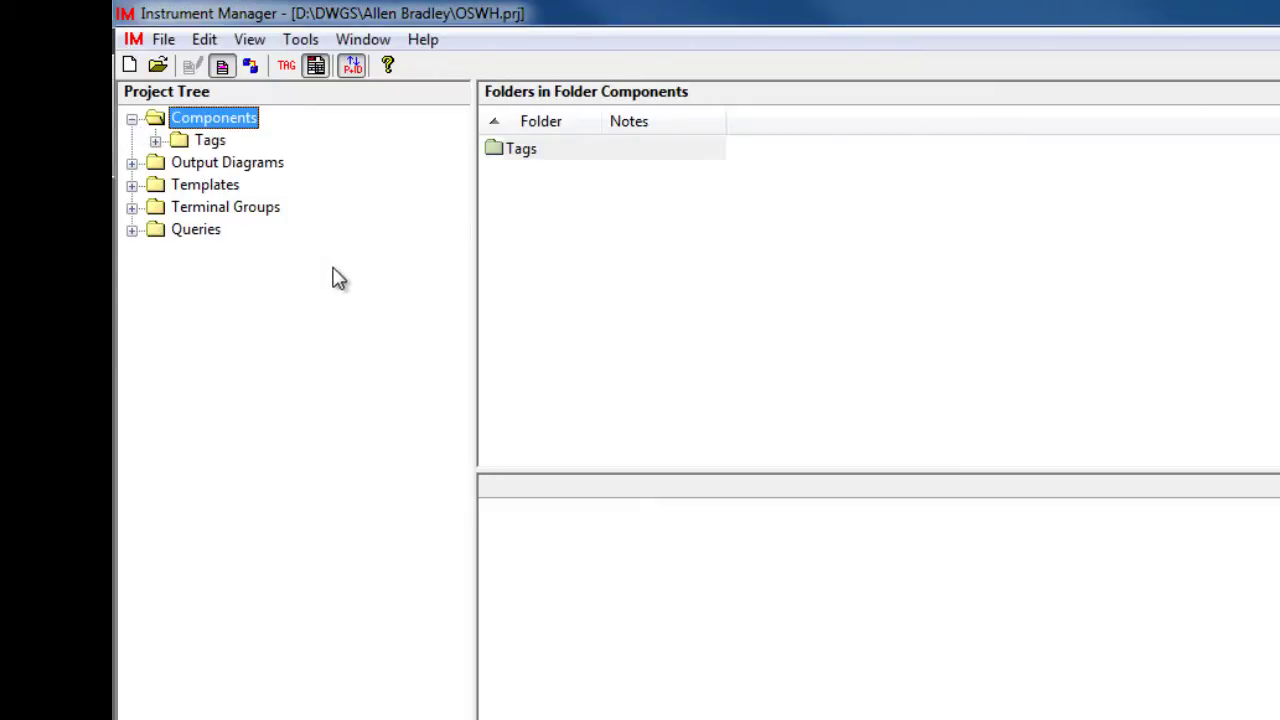
{"action": "left_click", "coordinate": [155, 141]}
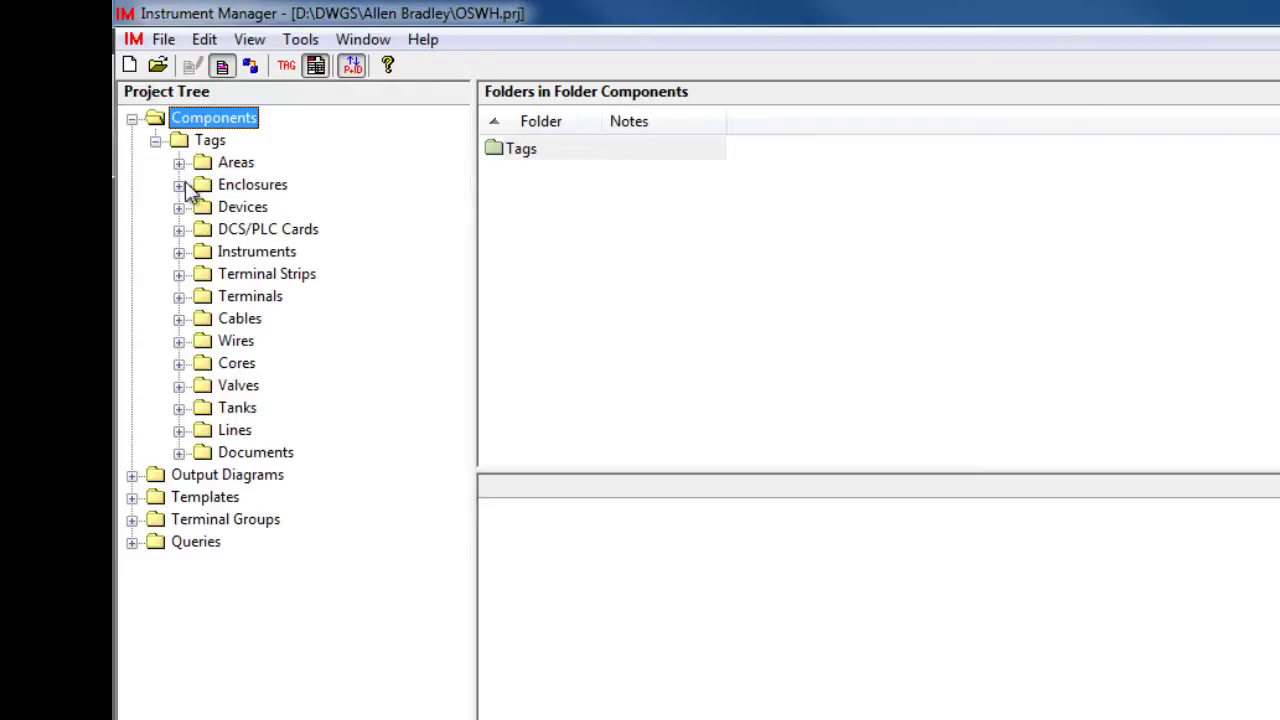
{"action": "left_click", "coordinate": [105, 147]}
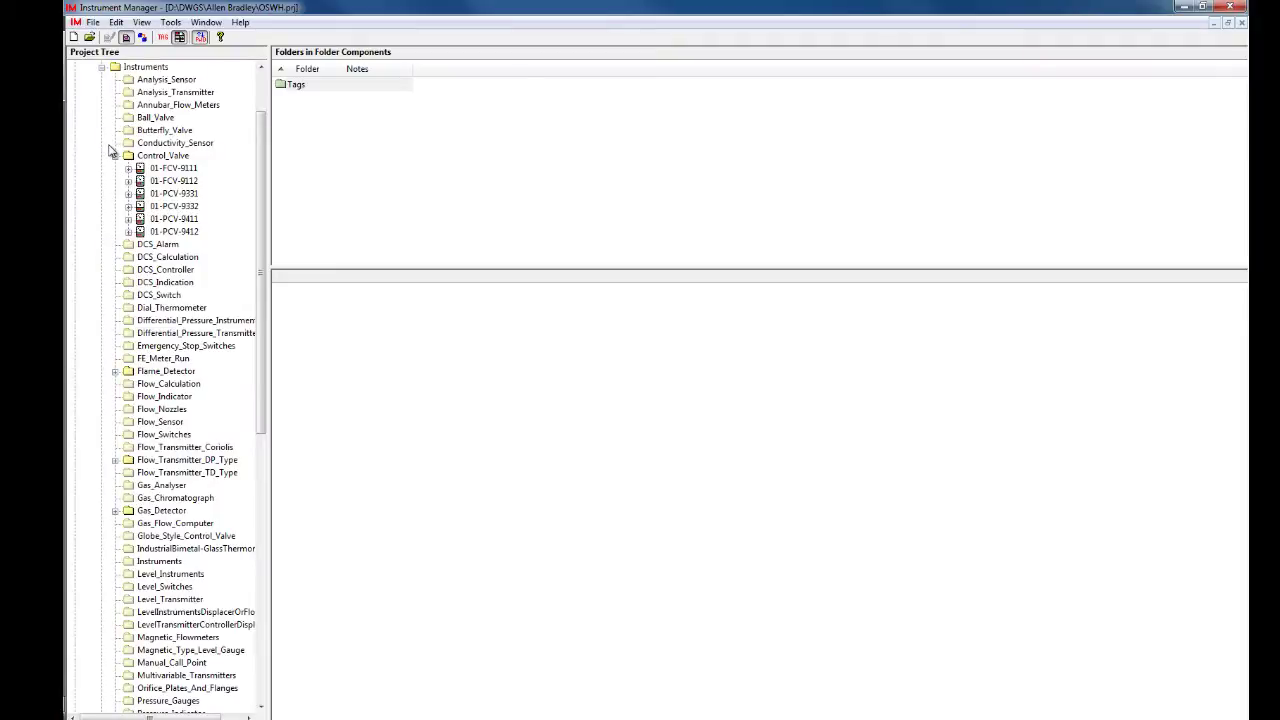
{"action": "left_click", "coordinate": [165, 156]}
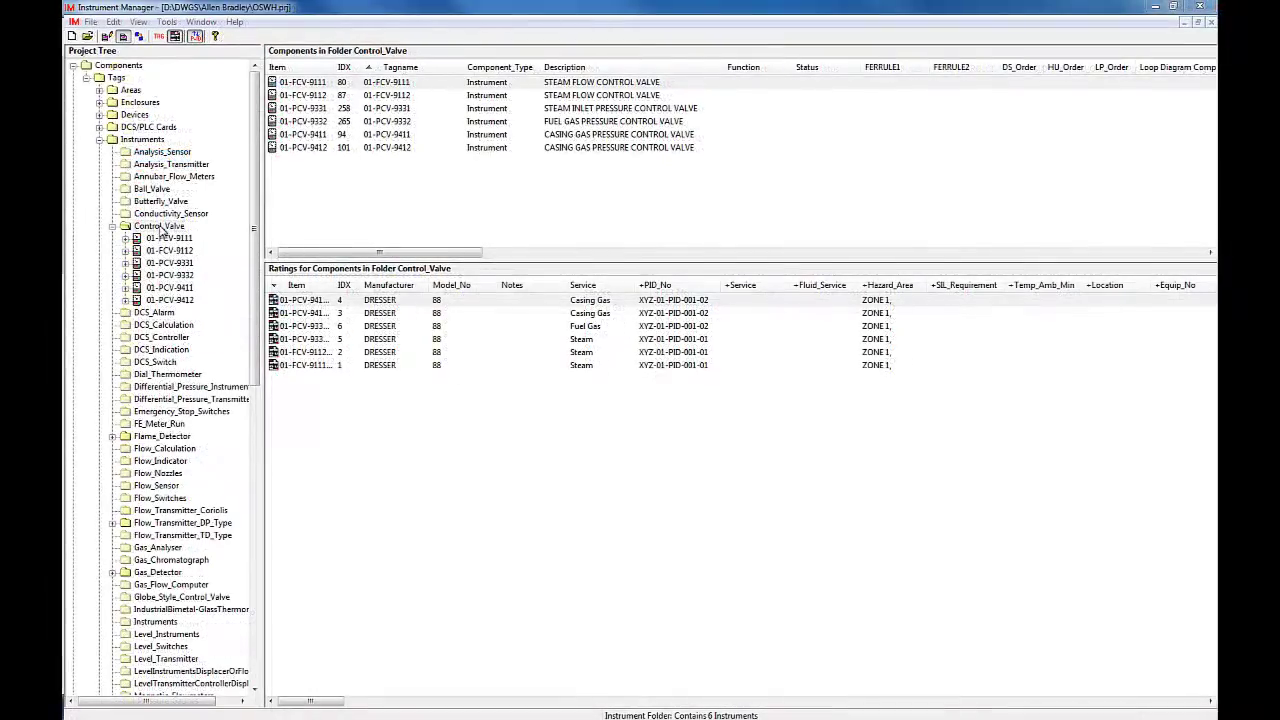
Step: Collapse Instruments and show the six cards in DCS/PLC Cards > PLC Cards
{"action": "left_click", "coordinate": [100, 140]}
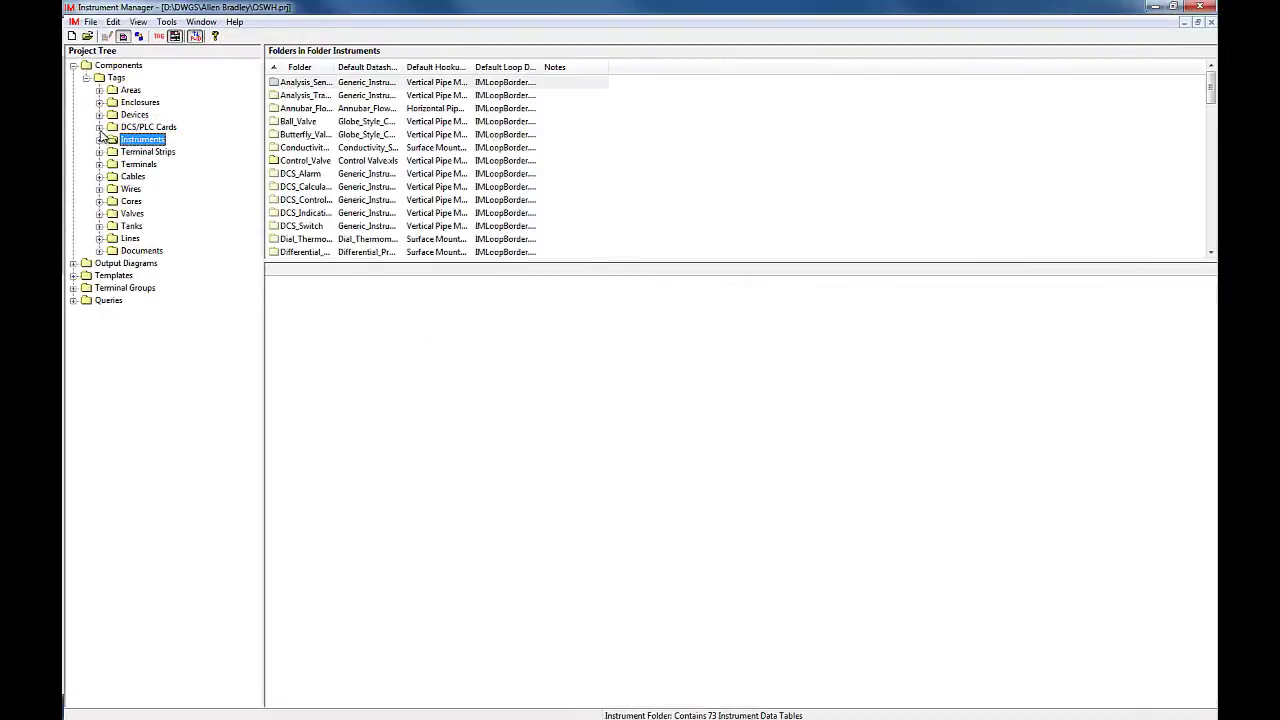
{"action": "left_click", "coordinate": [100, 128]}
{"action": "left_click", "coordinate": [113, 139]}
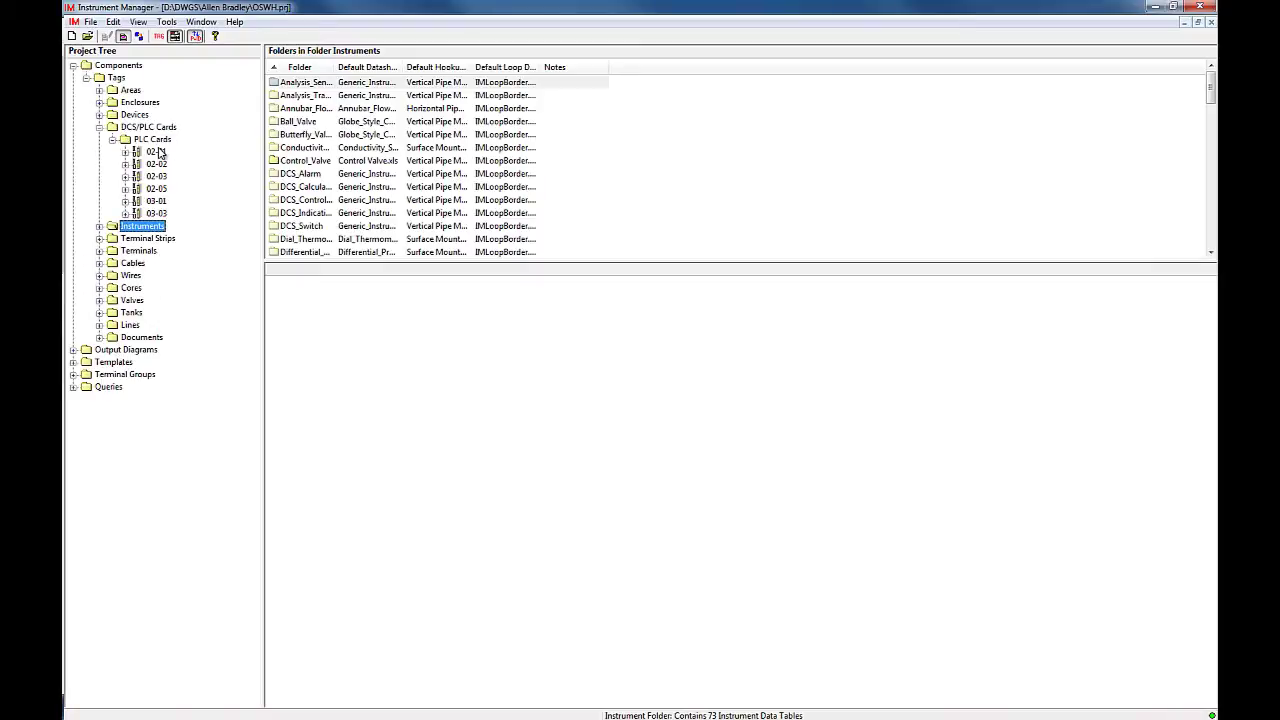
{"action": "left_click", "coordinate": [155, 140]}
Step: Start adding a new PLC card to PLC Cards by selecting it from the catalog
{"action": "right_click", "coordinate": [160, 143]}
{"action": "left_click", "coordinate": [190, 152]}
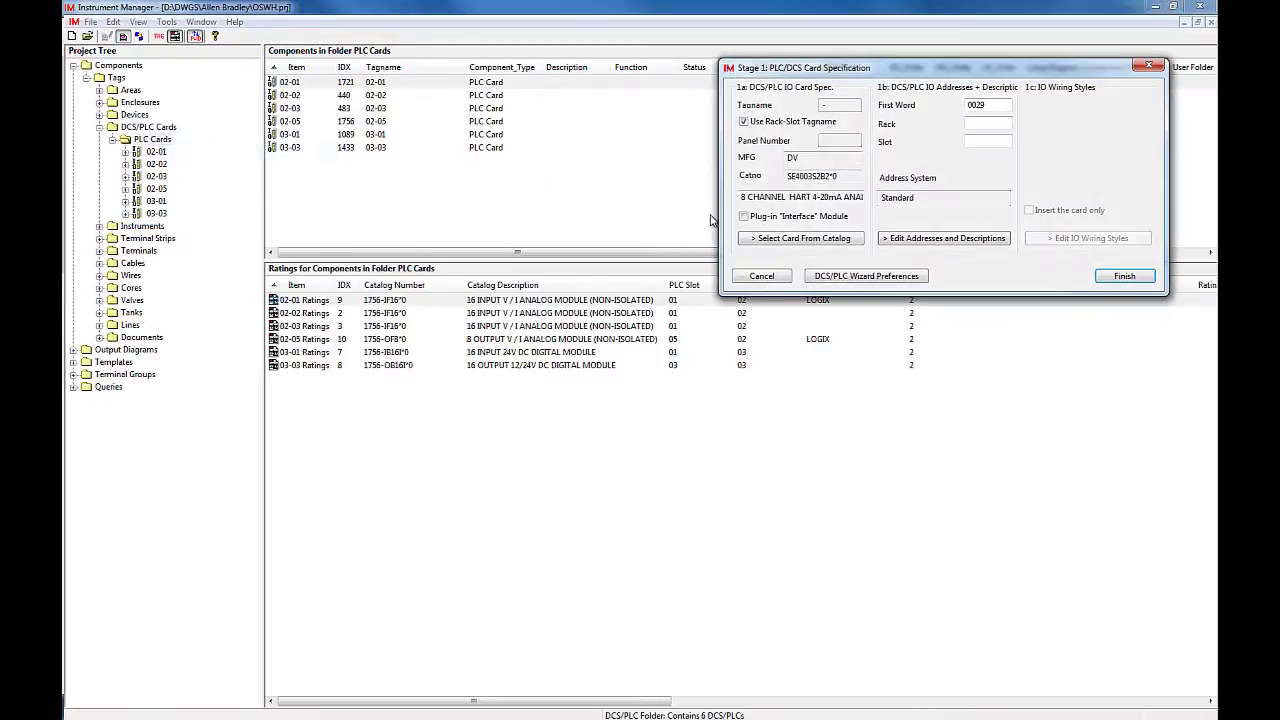
{"action": "left_click", "coordinate": [760, 244]}
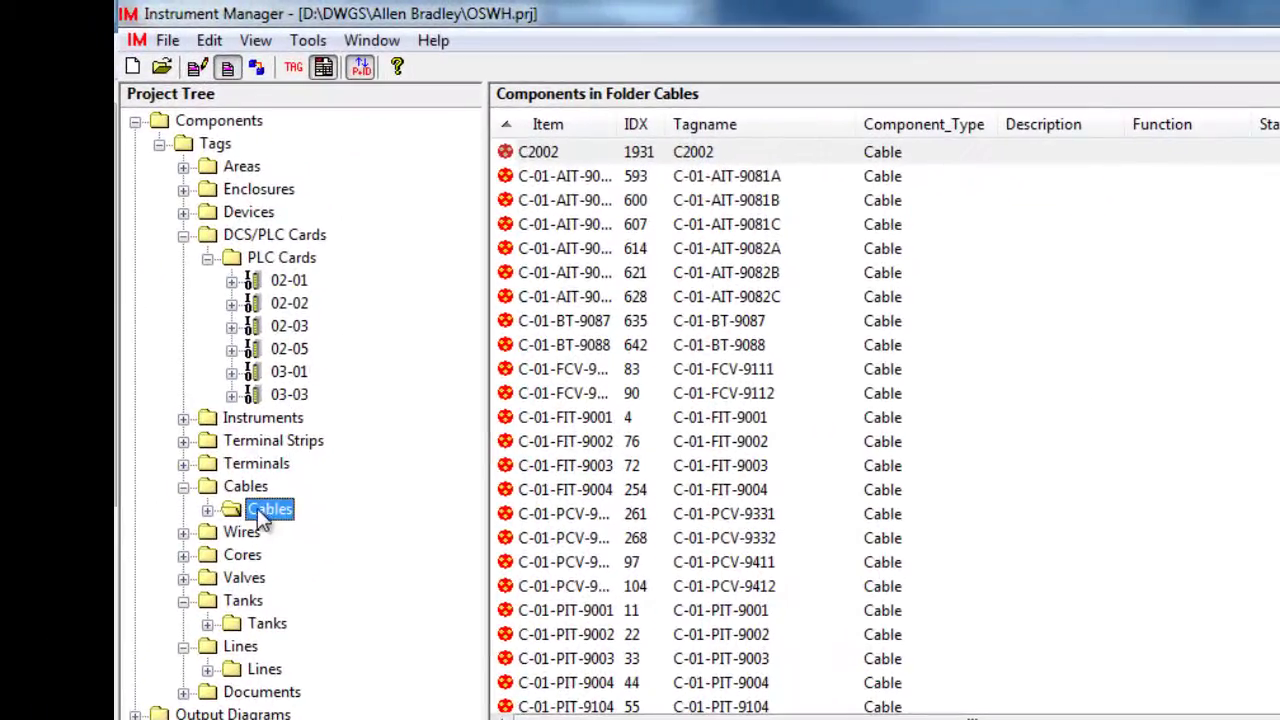
Step: Review cable C2002's catalog specification (BE, part 1485A, 8P+S) from the EDS catalog files
{"action": "left_click", "coordinate": [208, 510]}
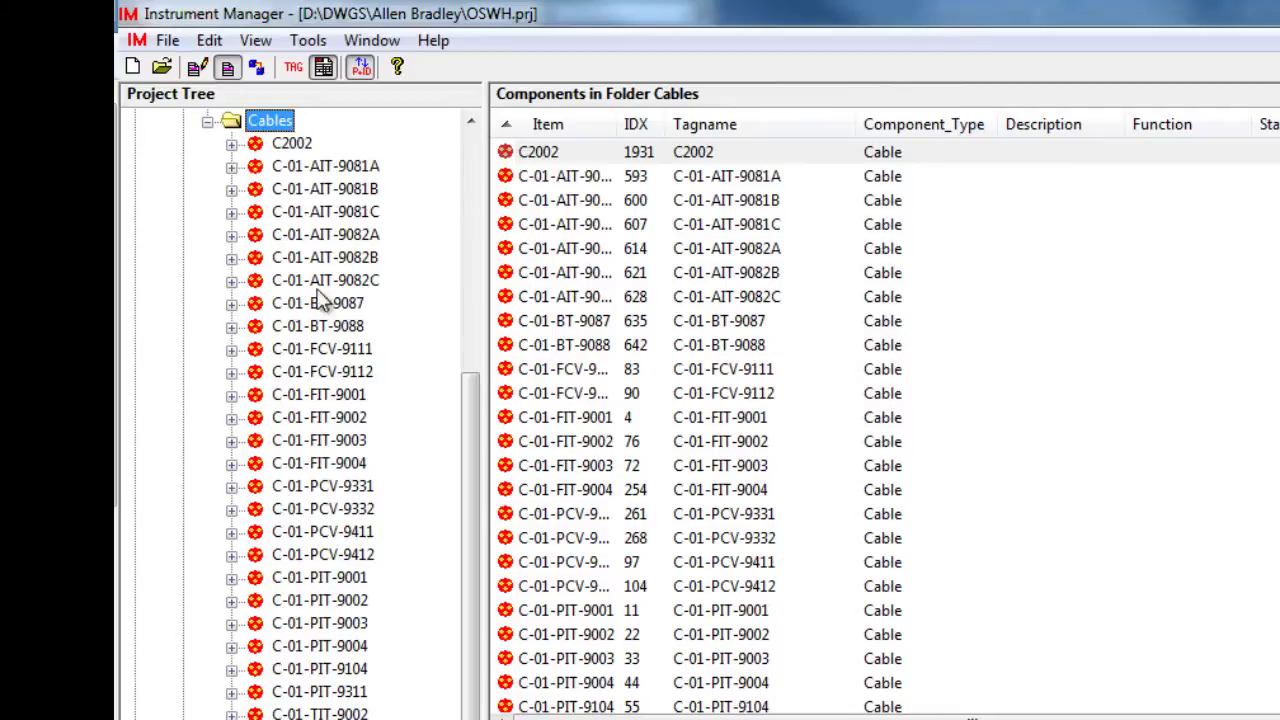
{"action": "left_click", "coordinate": [291, 147]}
{"action": "right_click", "coordinate": [312, 146]}
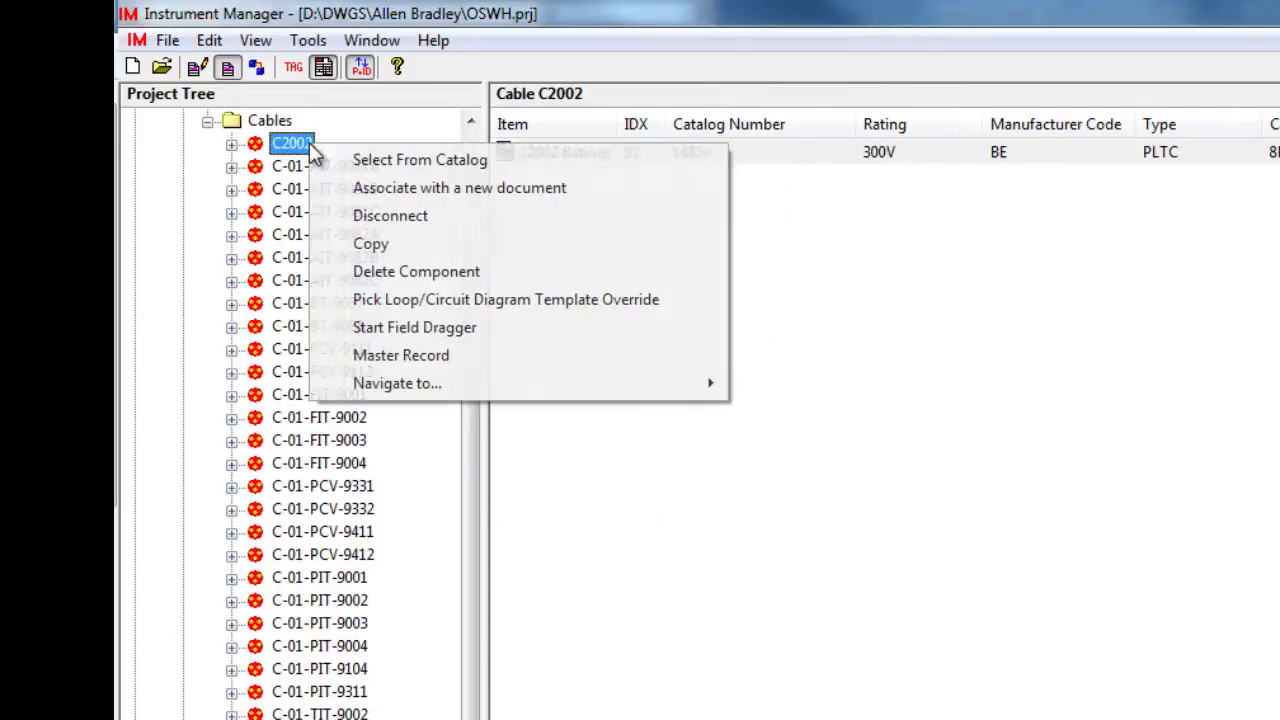
{"action": "left_click", "coordinate": [365, 164]}
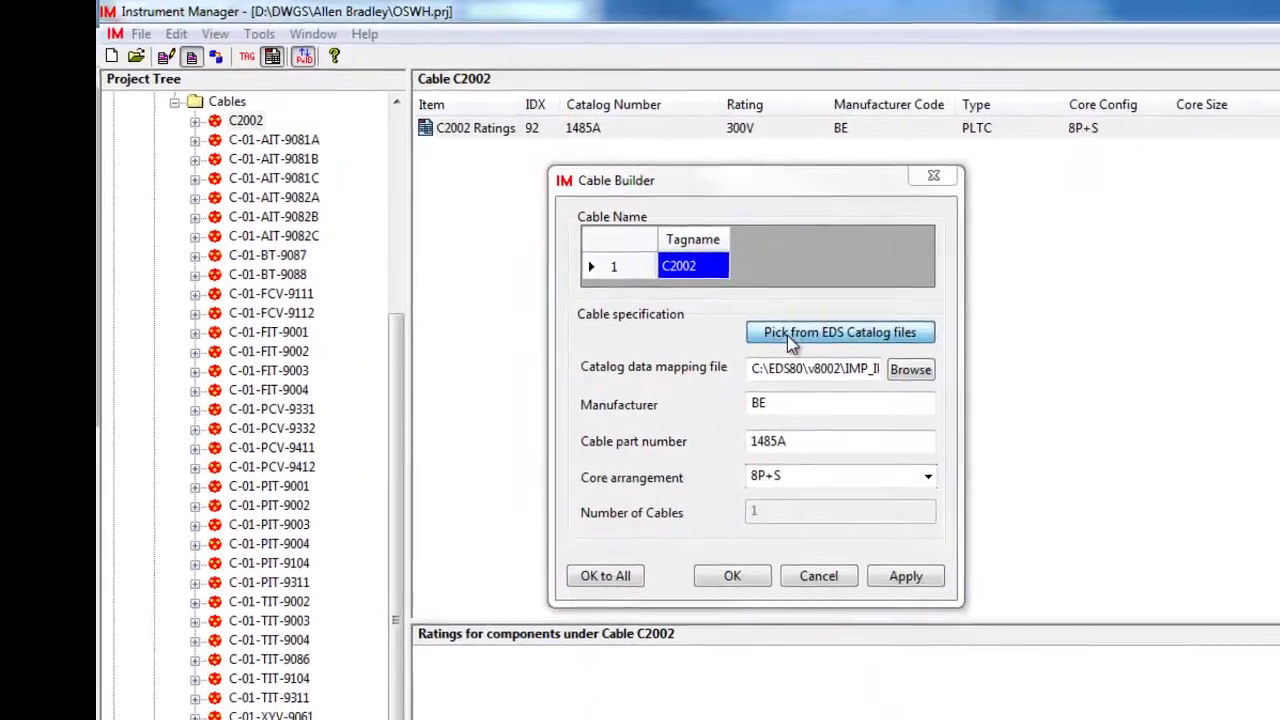
{"action": "left_click", "coordinate": [838, 352]}
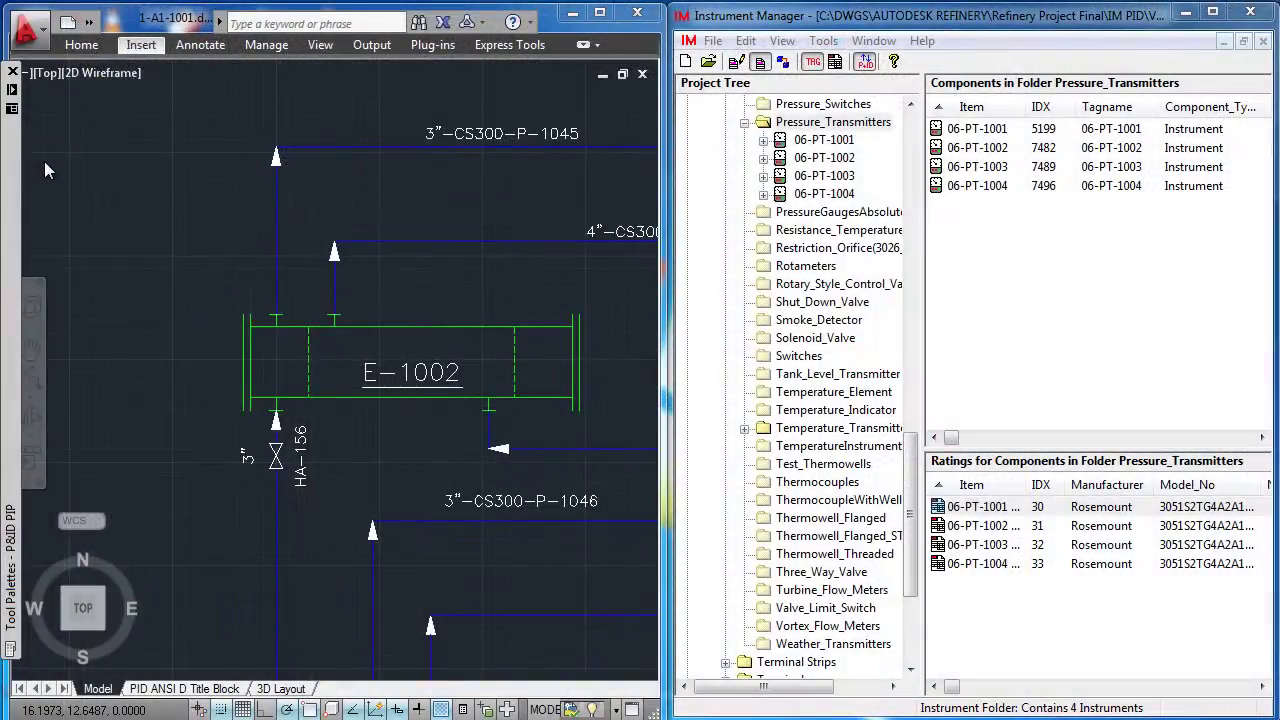
Step: Place a general instrument symbol above E-1002 tagged 07-PT-9001
{"action": "mouse_move", "coordinate": [17, 226]}
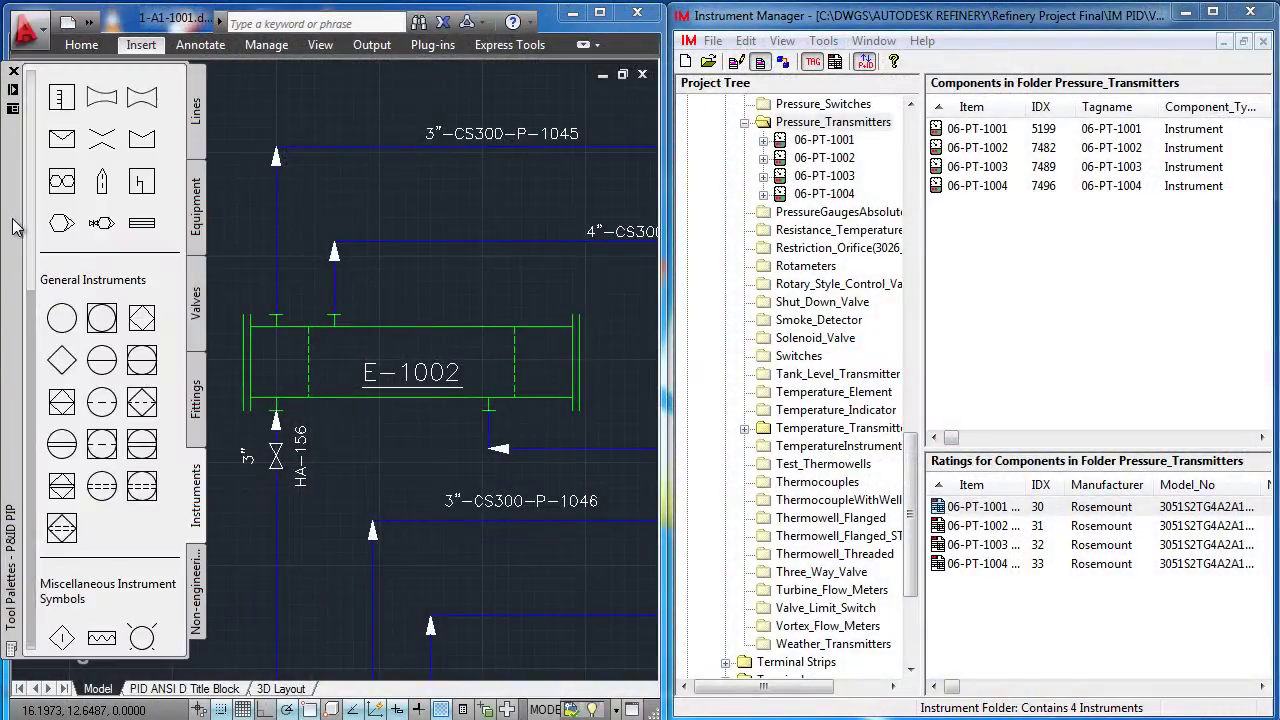
{"action": "left_click", "coordinate": [102, 360]}
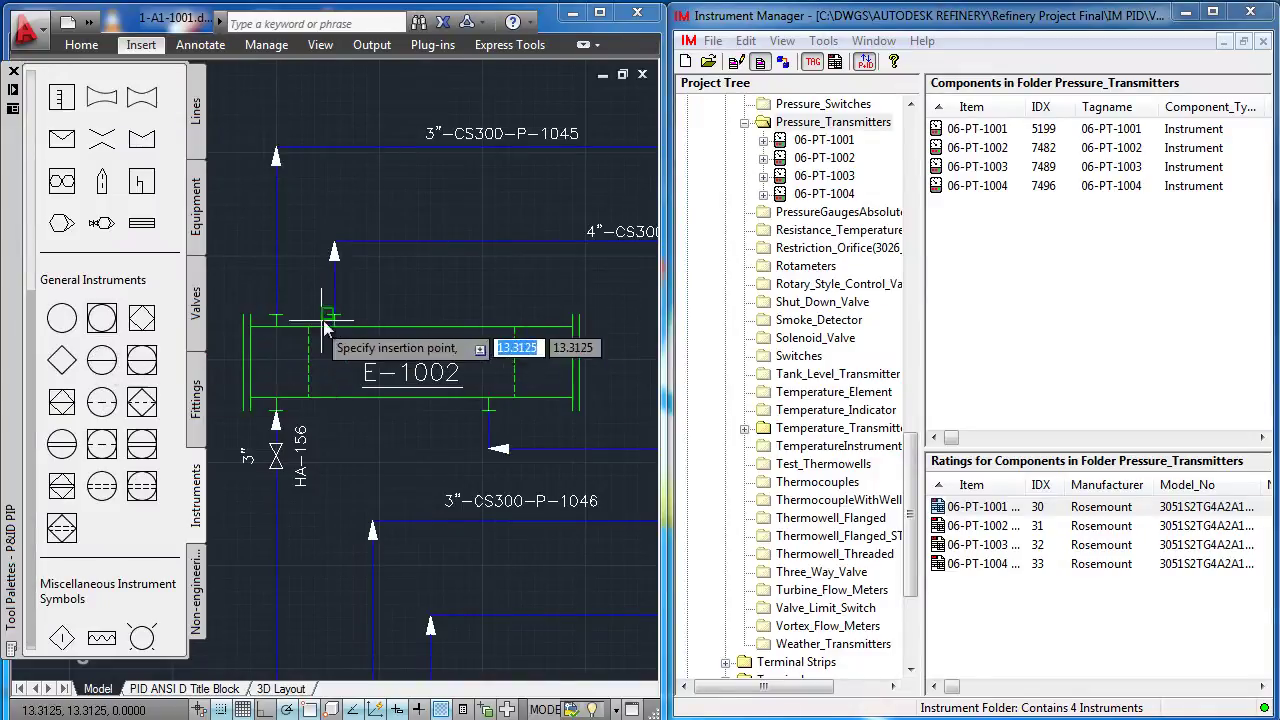
{"action": "left_click", "coordinate": [398, 292]}
{"action": "double_click", "coordinate": [381, 309]}
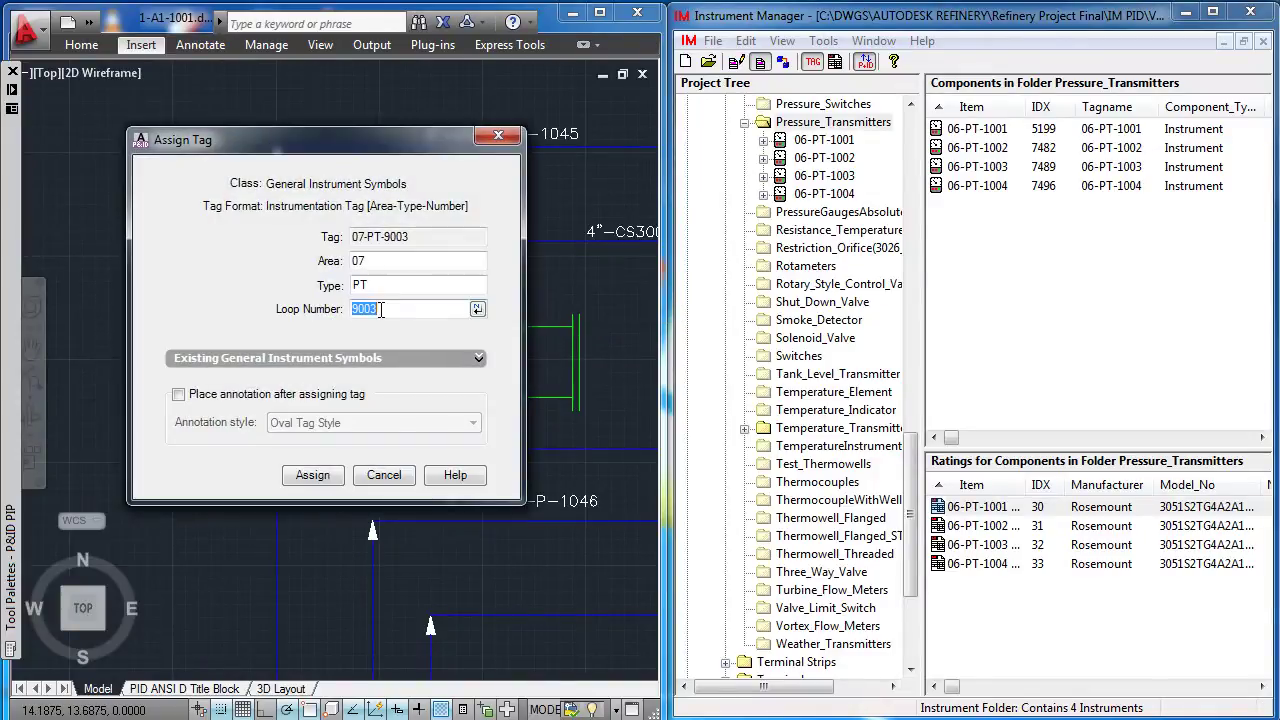
{"action": "left_click", "coordinate": [373, 309]}
{"action": "type", "text": "1"}
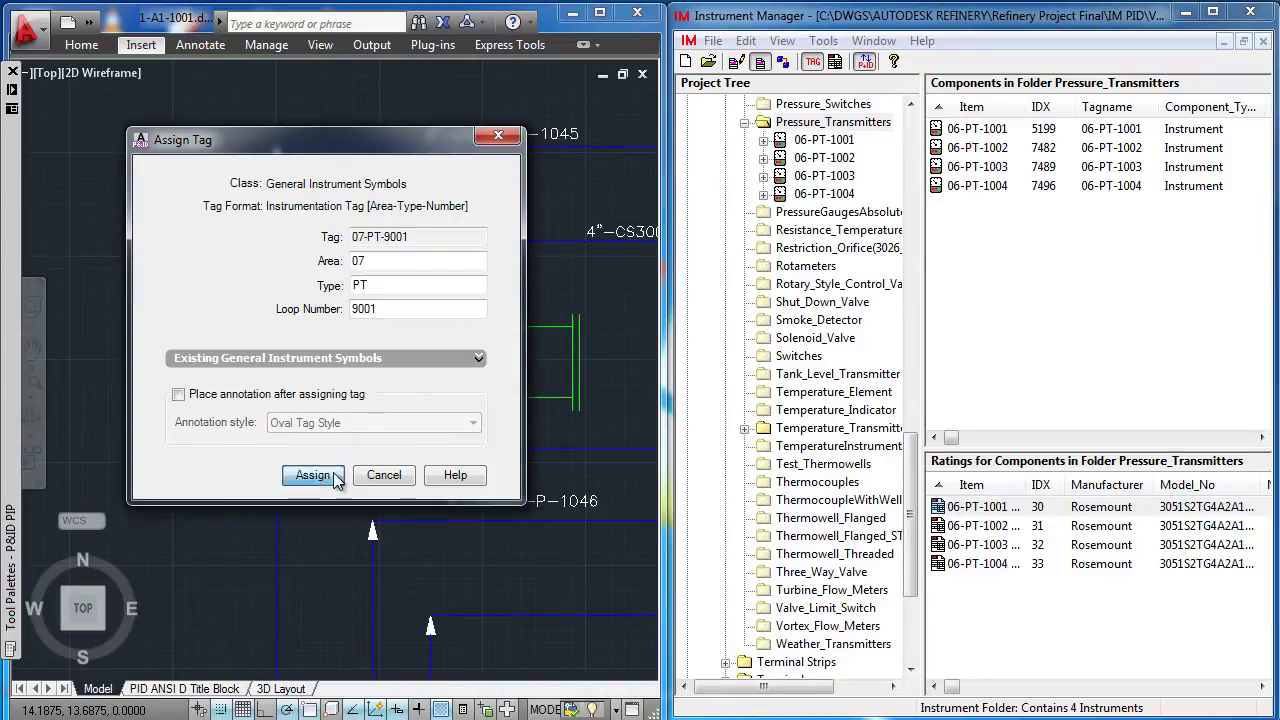
{"action": "left_click", "coordinate": [312, 475]}
Step: Place a second instrument symbol beside it tagged 07-PT-9002
{"action": "mouse_move", "coordinate": [12, 374]}
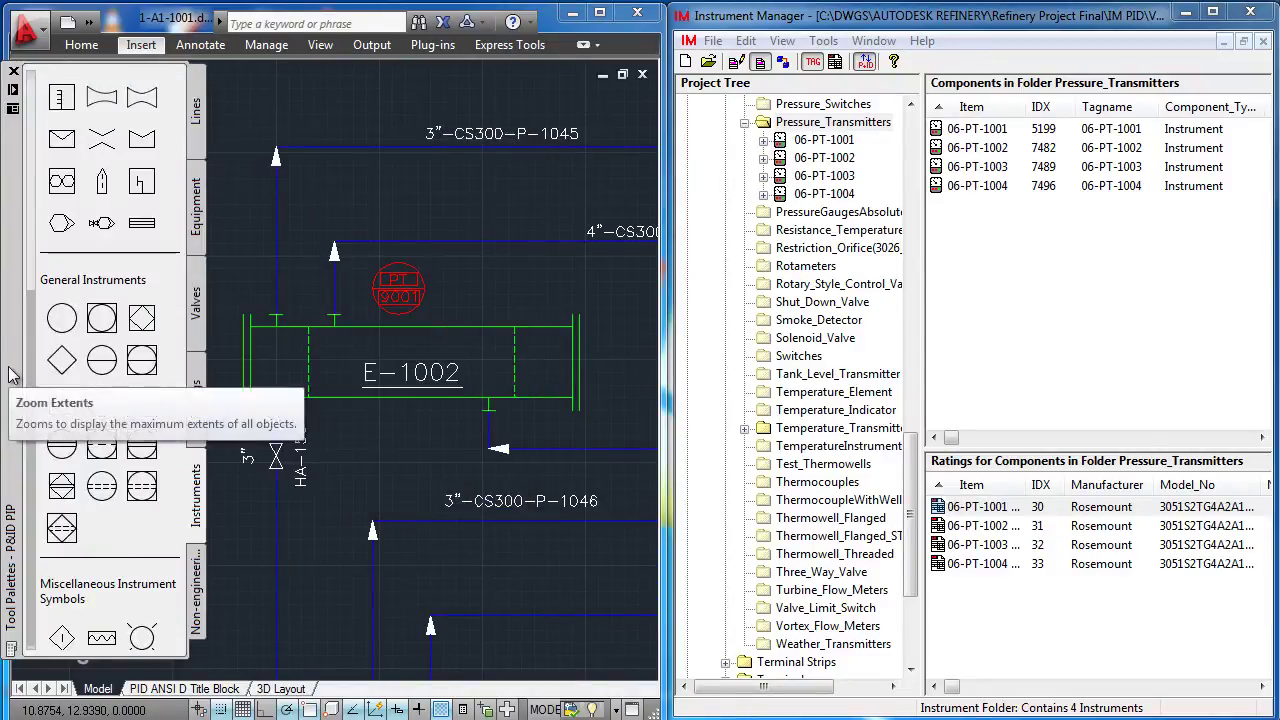
{"action": "left_click", "coordinate": [101, 362]}
{"action": "left_click", "coordinate": [480, 293]}
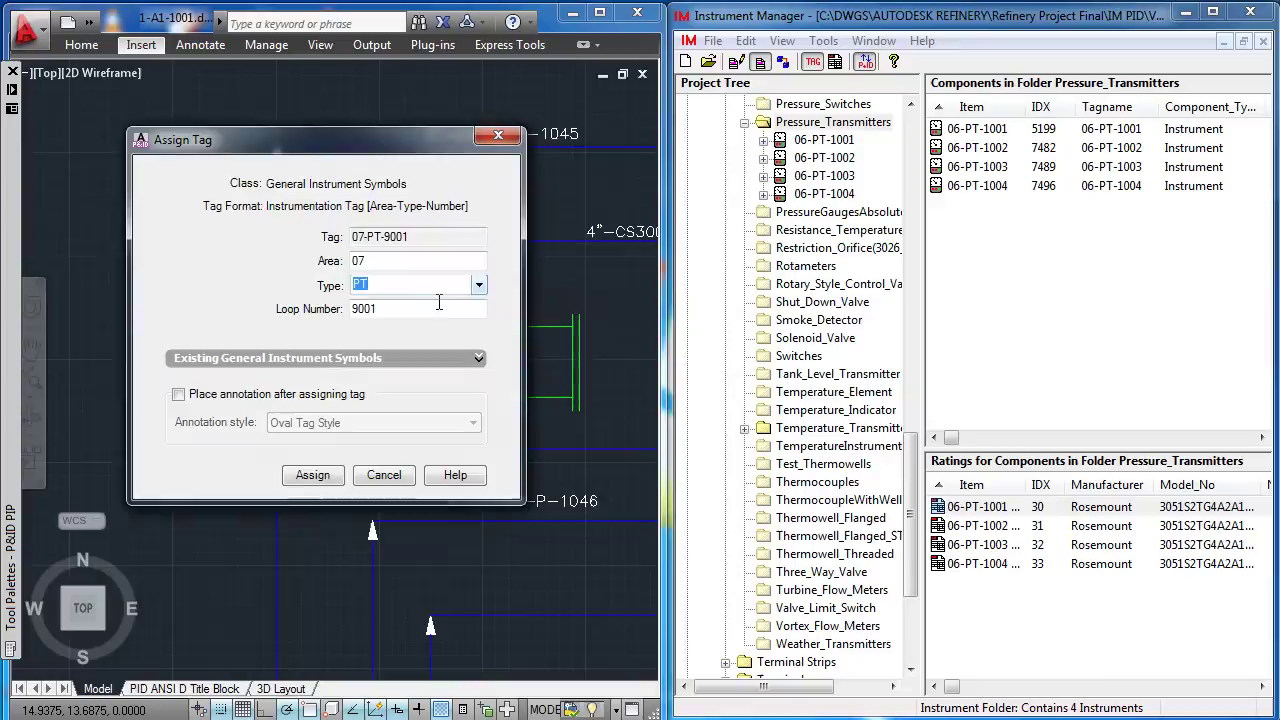
{"action": "double_click", "coordinate": [378, 310]}
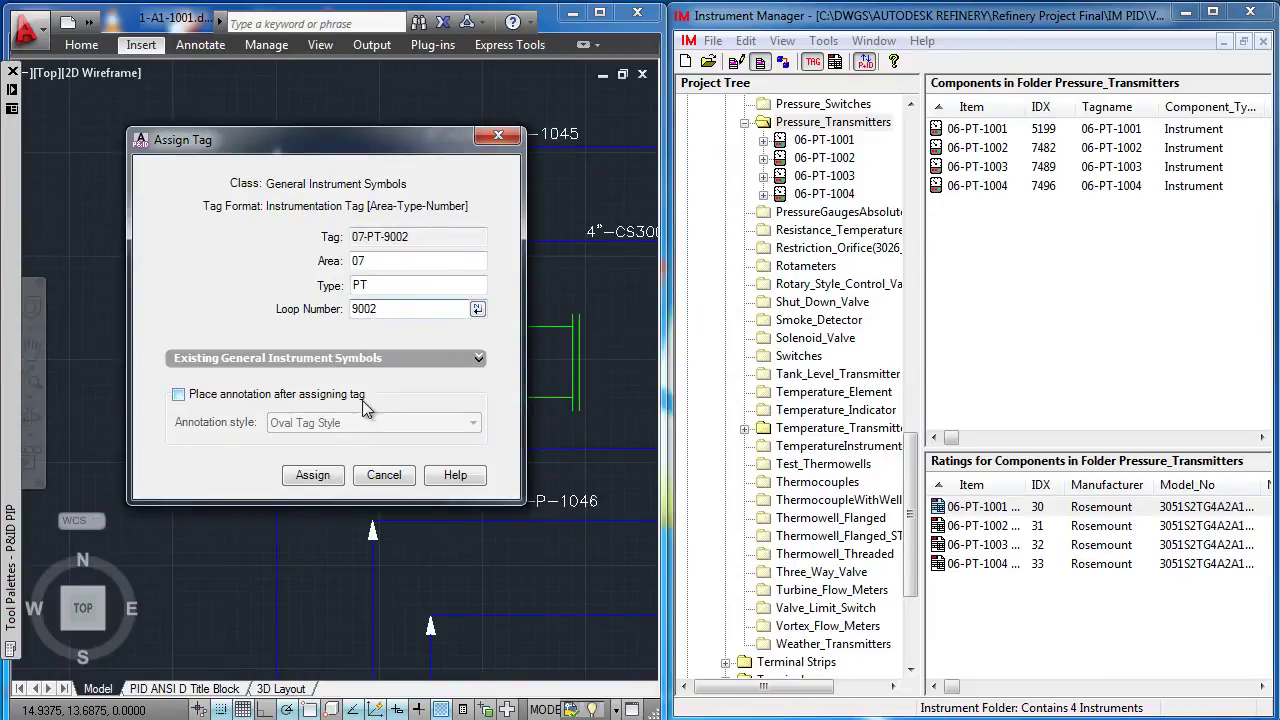
{"action": "left_click", "coordinate": [330, 475]}
Step: Place a third instrument symbol to the right tagged 07-PT-9003
{"action": "mouse_move", "coordinate": [22, 392]}
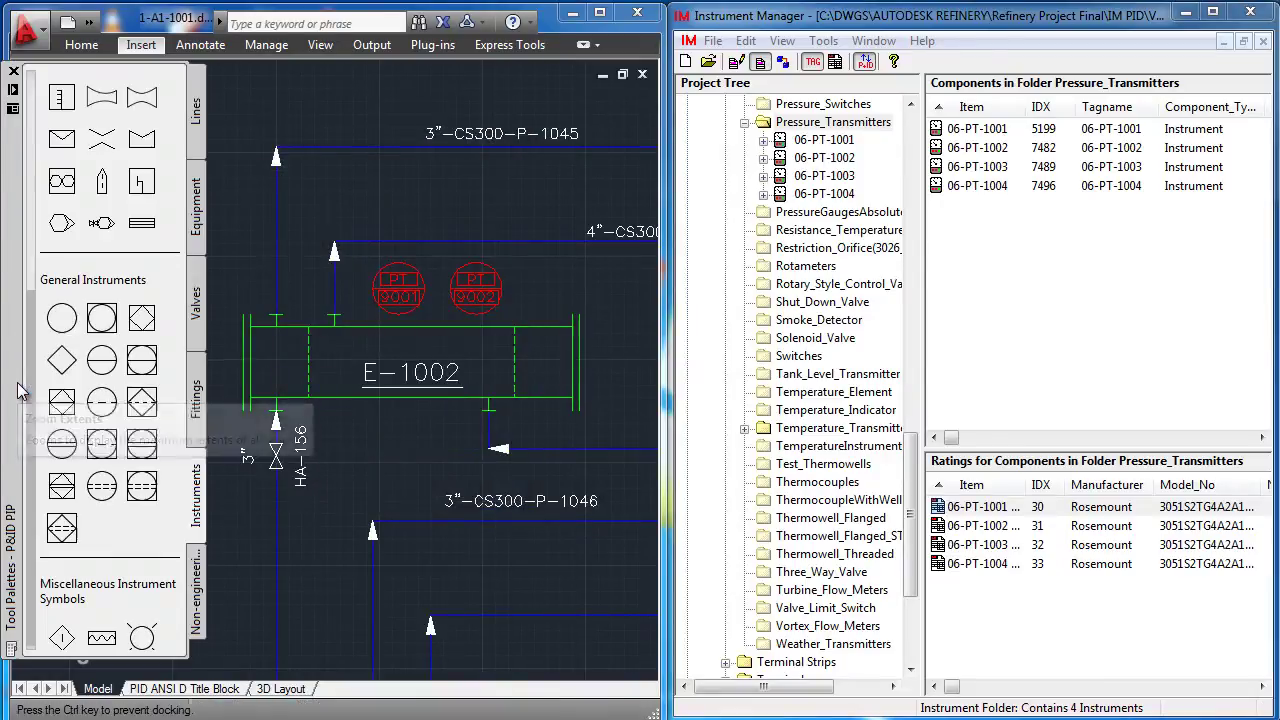
{"action": "left_click", "coordinate": [101, 360]}
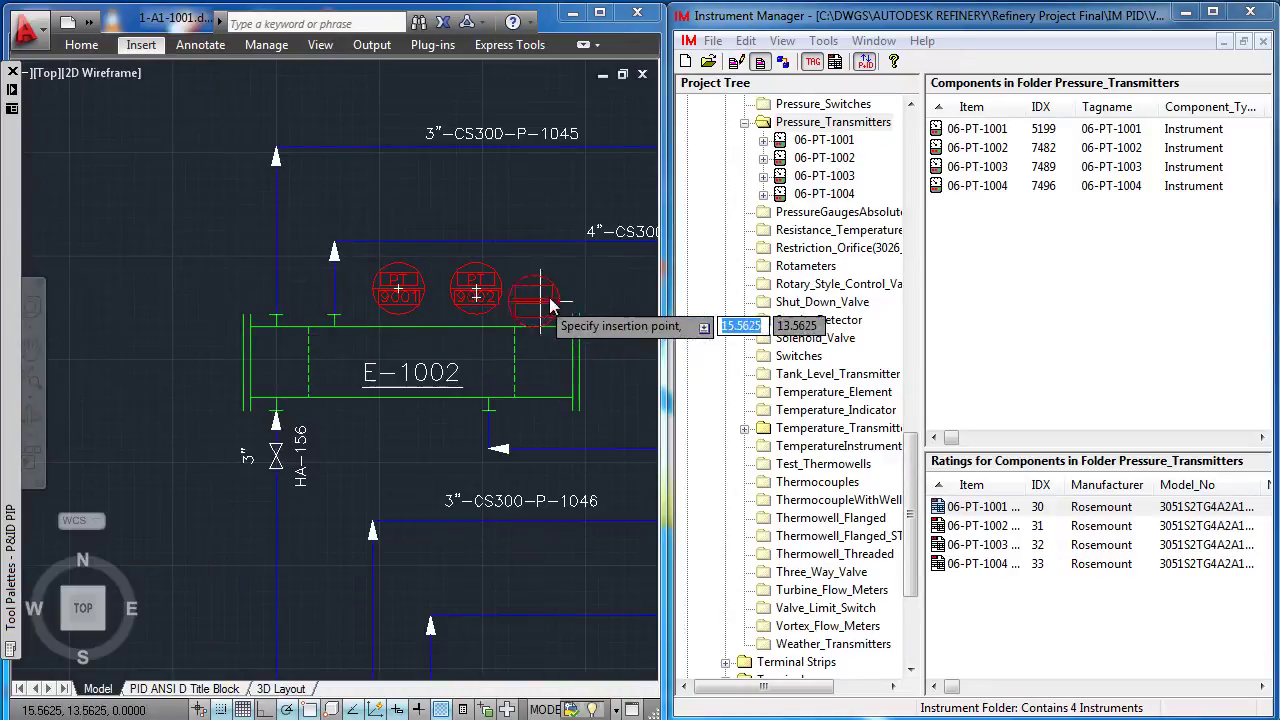
{"action": "left_click", "coordinate": [561, 291]}
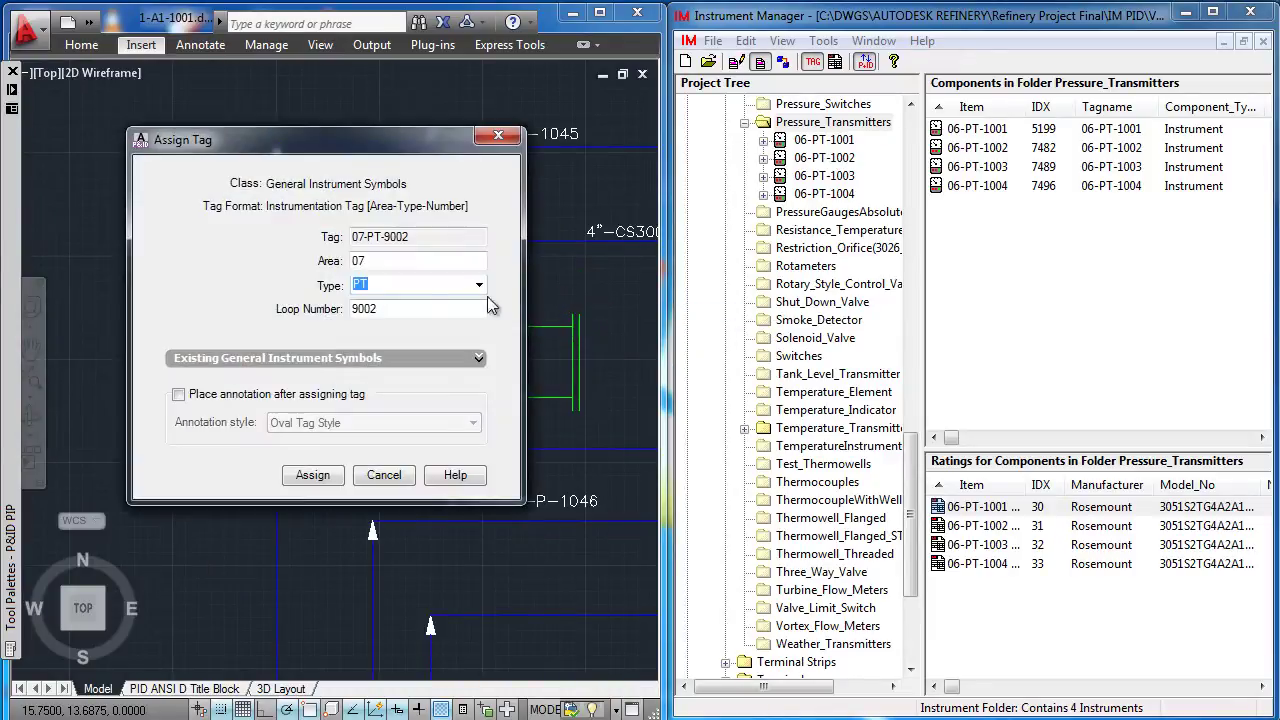
{"action": "left_click", "coordinate": [312, 475]}
{"action": "left_click", "coordinate": [386, 111]}
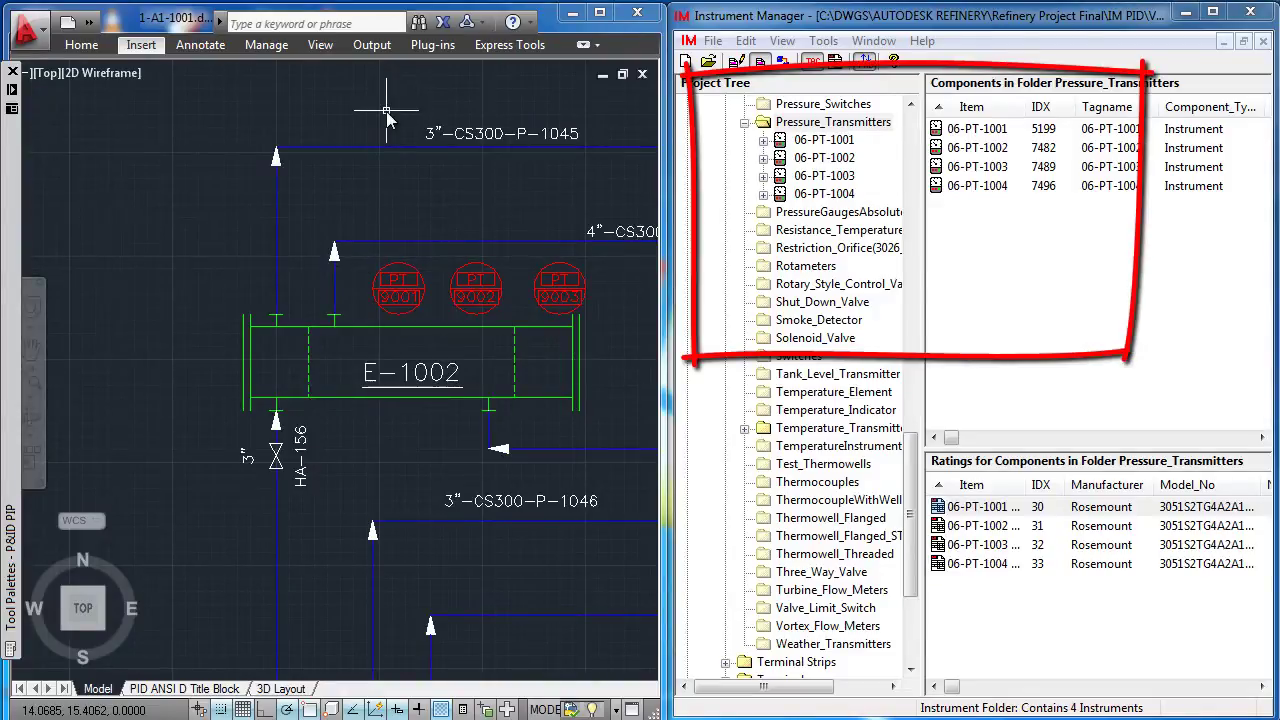
Step: Switch back to the Instrument Manager window with the OSWH project's PLC Cards folder
{"action": "left_click", "coordinate": [1018, 25]}
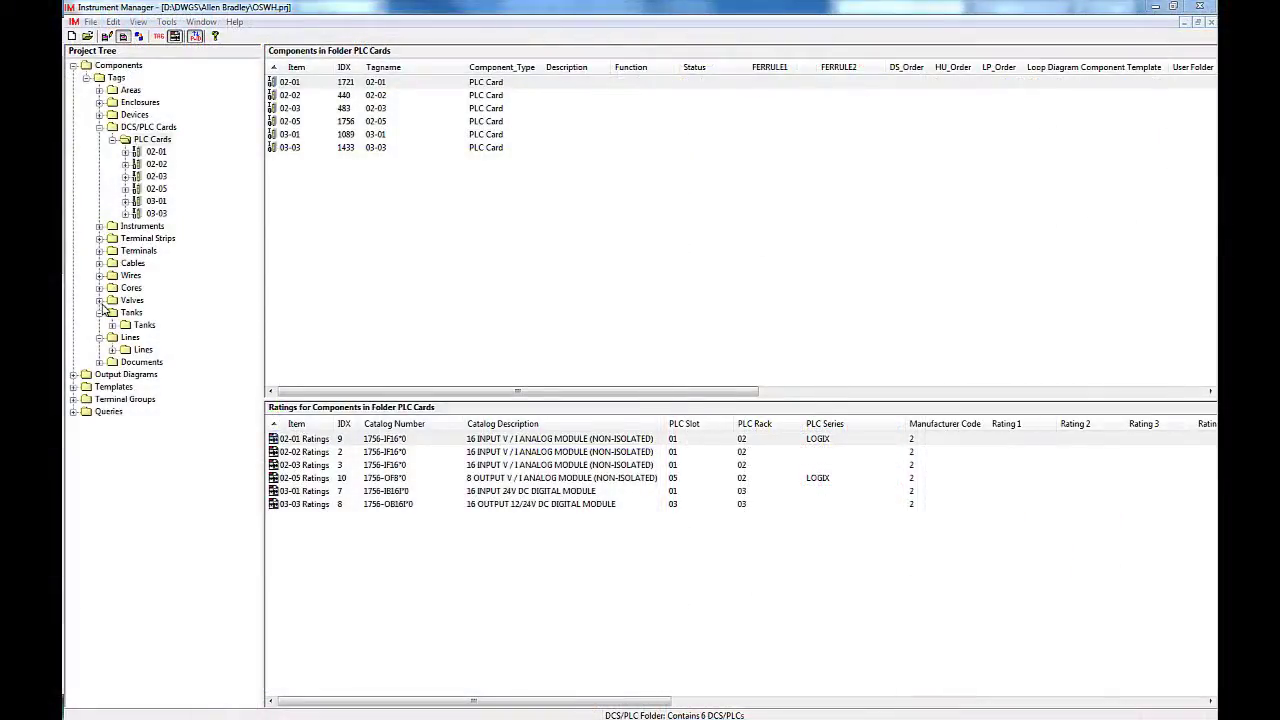
Step: Connect wire W401 from the Wires JB4 folder to JB4-TB1 terminal 1
{"action": "left_click", "coordinate": [100, 302]}
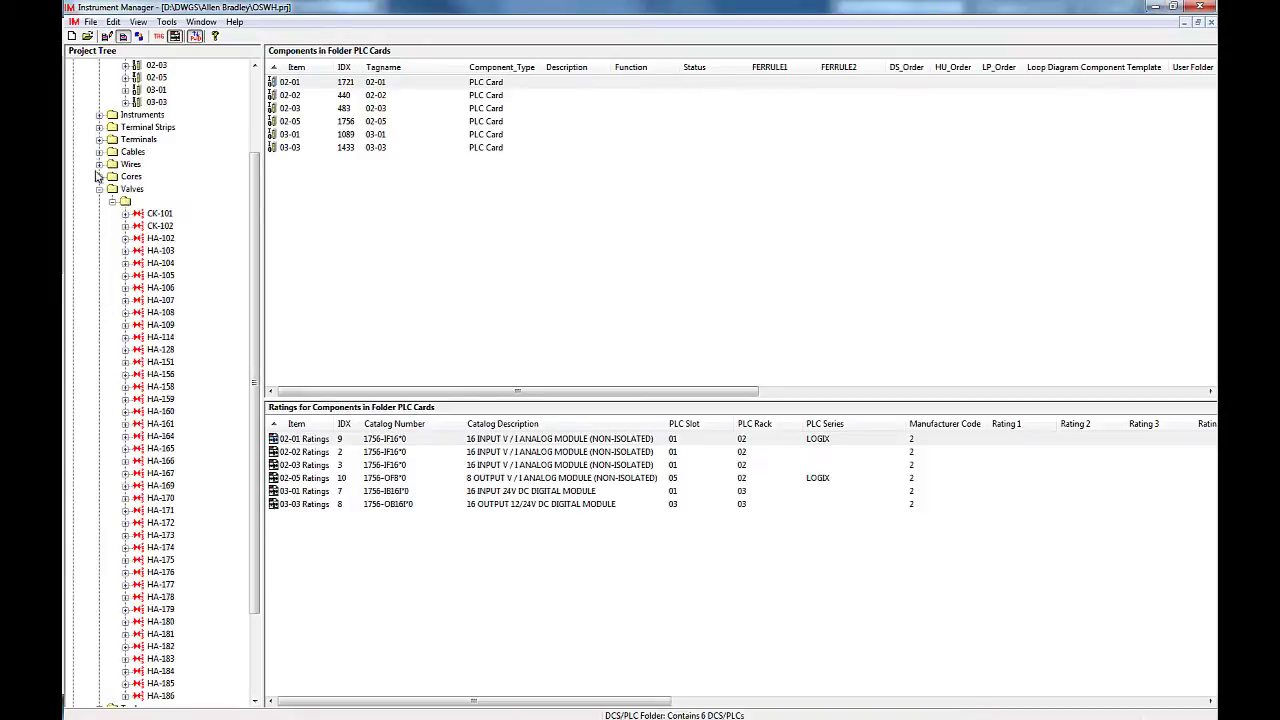
{"action": "left_click", "coordinate": [100, 115]}
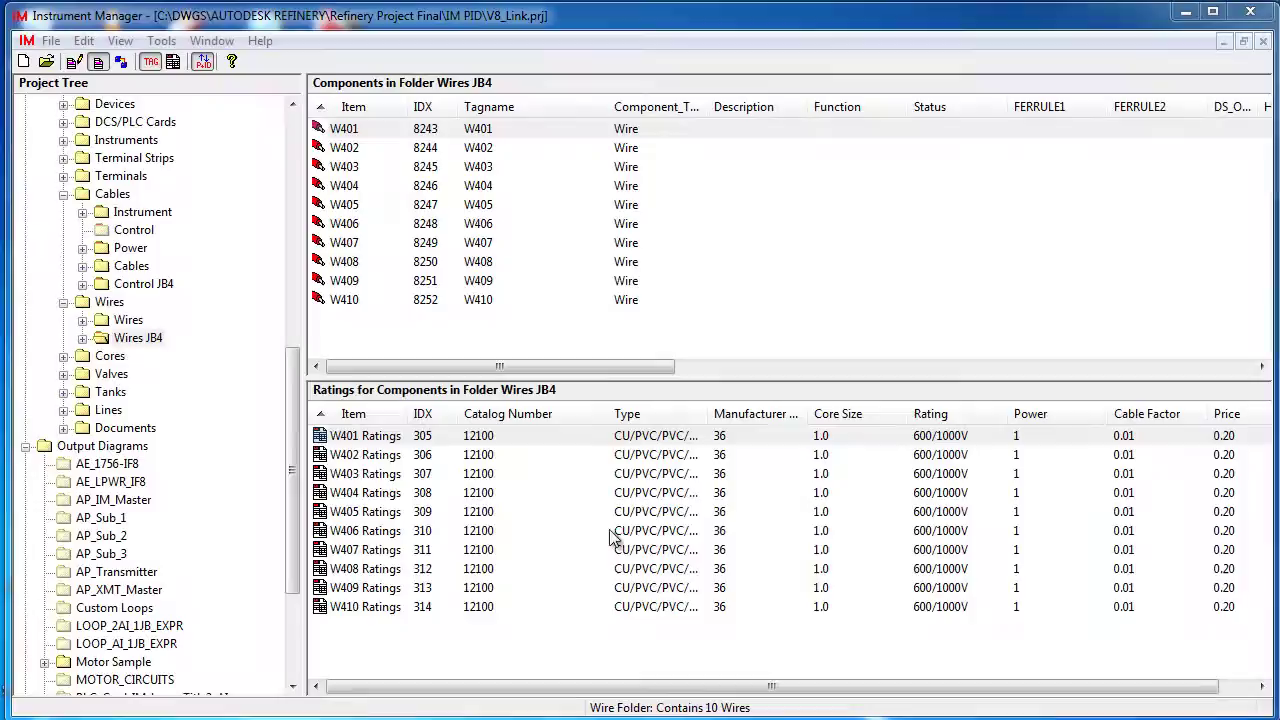
{"action": "left_click", "coordinate": [127, 341]}
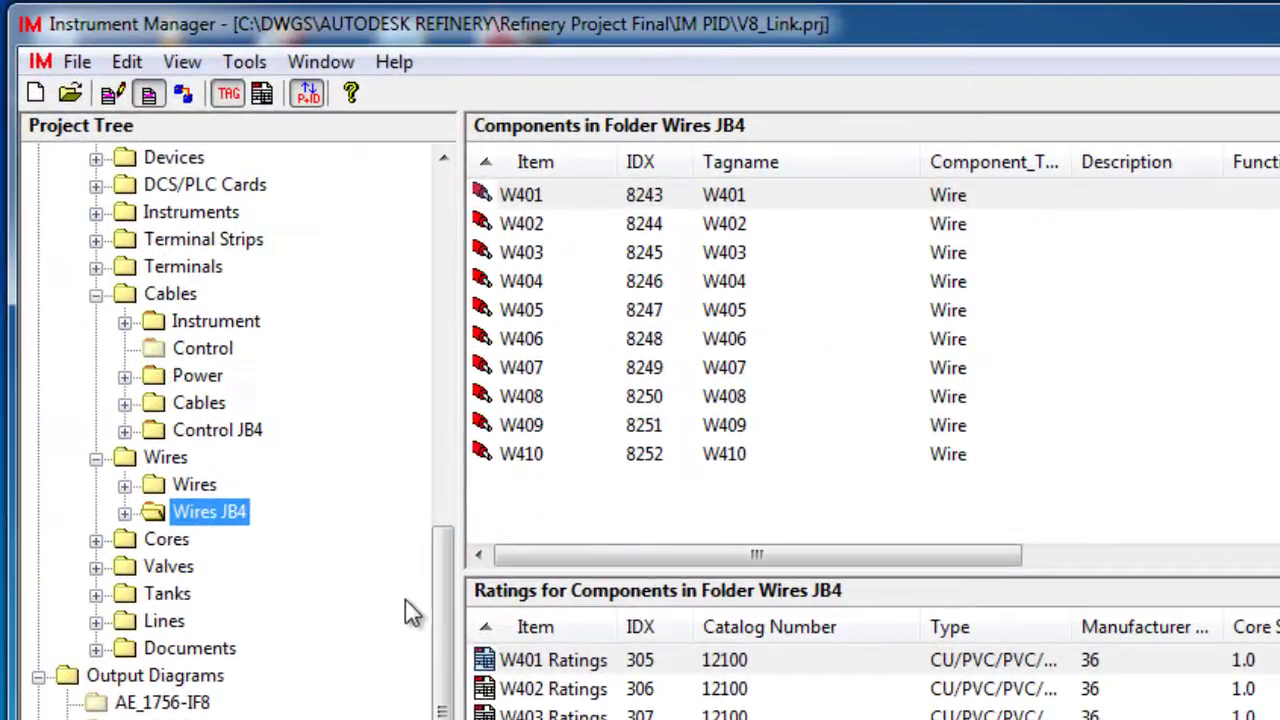
{"action": "left_click_drag", "start_coordinate": [440, 612], "coordinate": [488, 330]}
{"action": "left_click_drag", "start_coordinate": [491, 198], "coordinate": [316, 268]}
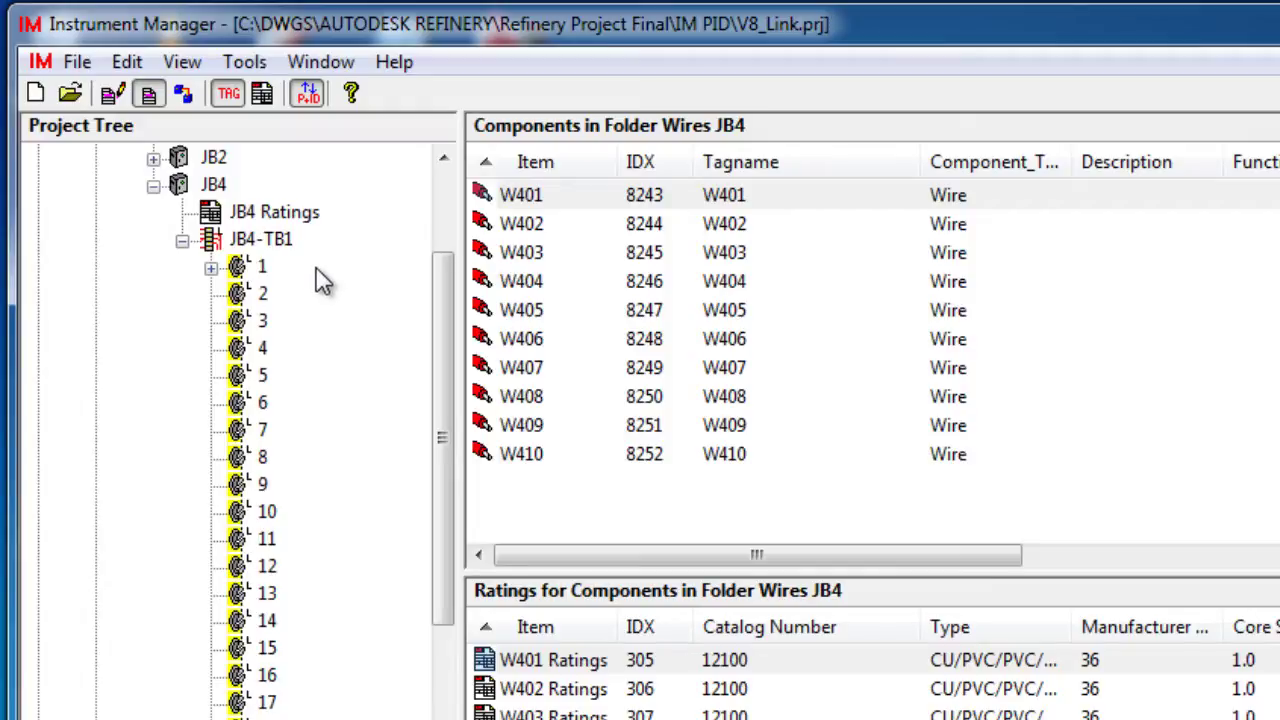
{"action": "left_click", "coordinate": [212, 268]}
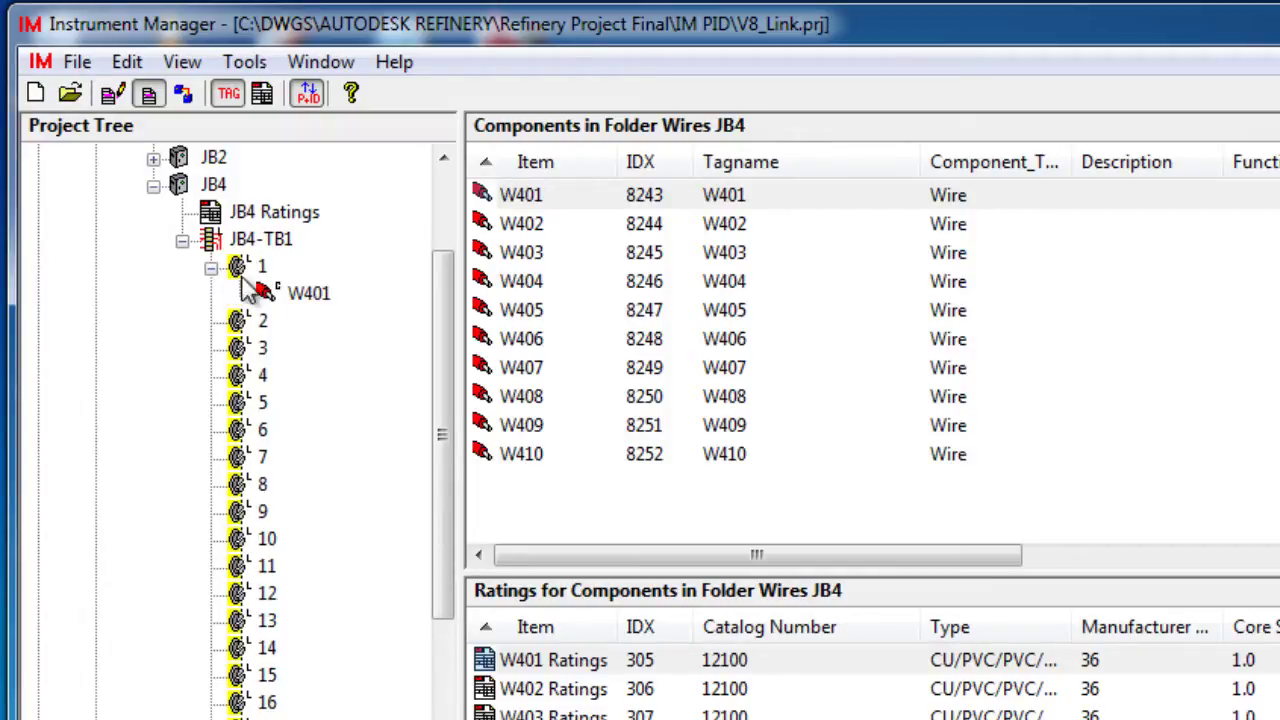
Step: Paste wires W402–W410 sequentially onto terminals 2–10 and check terminals 2 and 10
{"action": "left_click", "coordinate": [512, 228]}
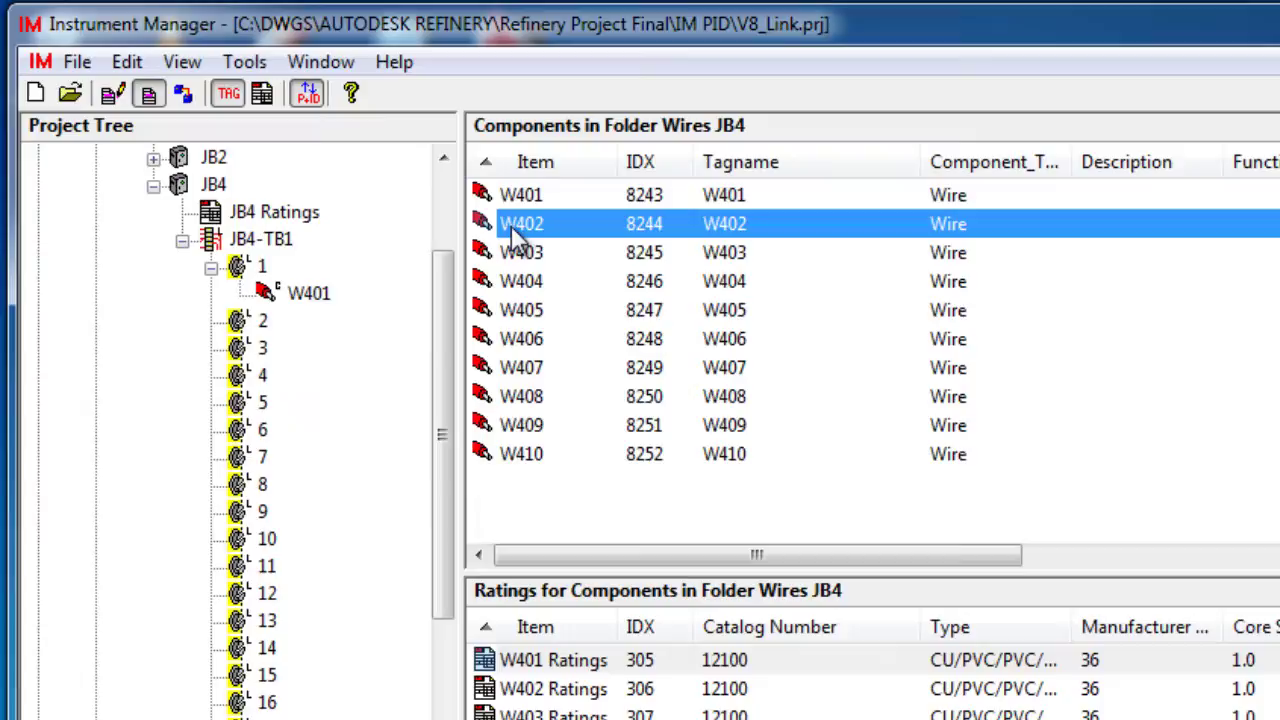
{"action": "left_click", "coordinate": [512, 462], "text": "shift"}
{"action": "left_click_drag", "start_coordinate": [512, 394], "coordinate": [349, 332]}
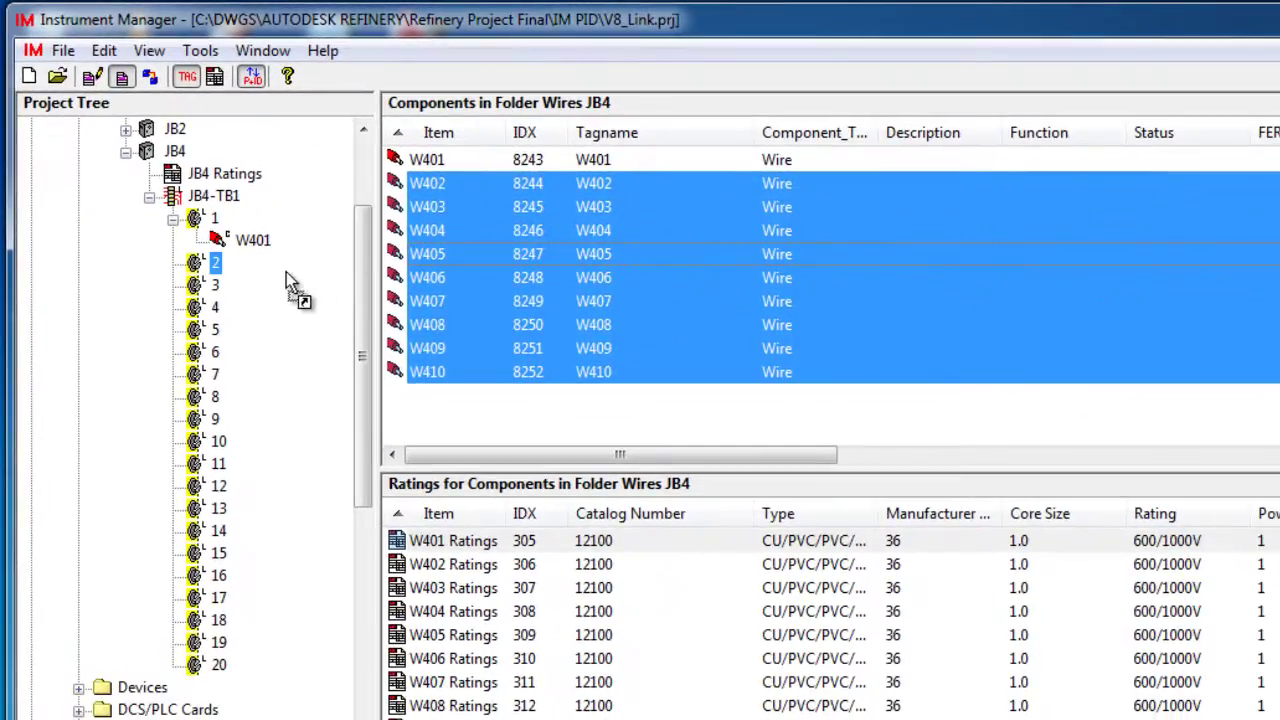
{"action": "left_click_drag", "start_coordinate": [286, 272], "coordinate": [222, 265]}
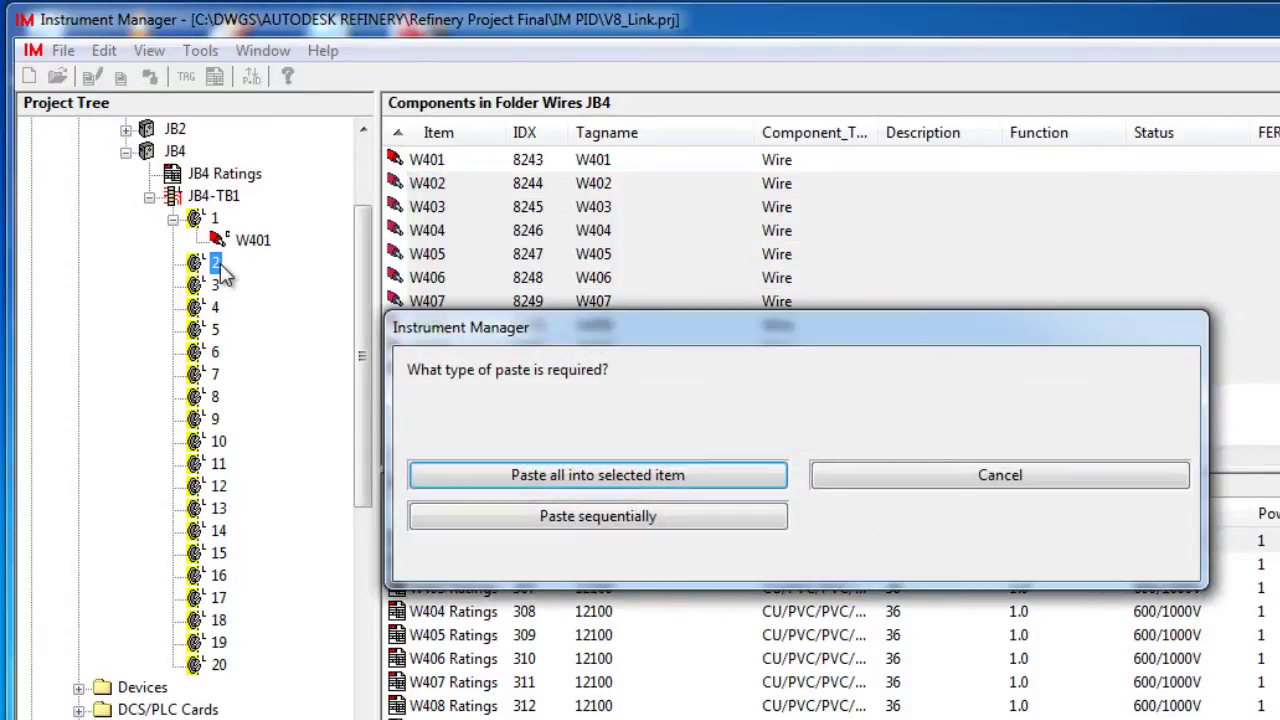
{"action": "left_click", "coordinate": [437, 520]}
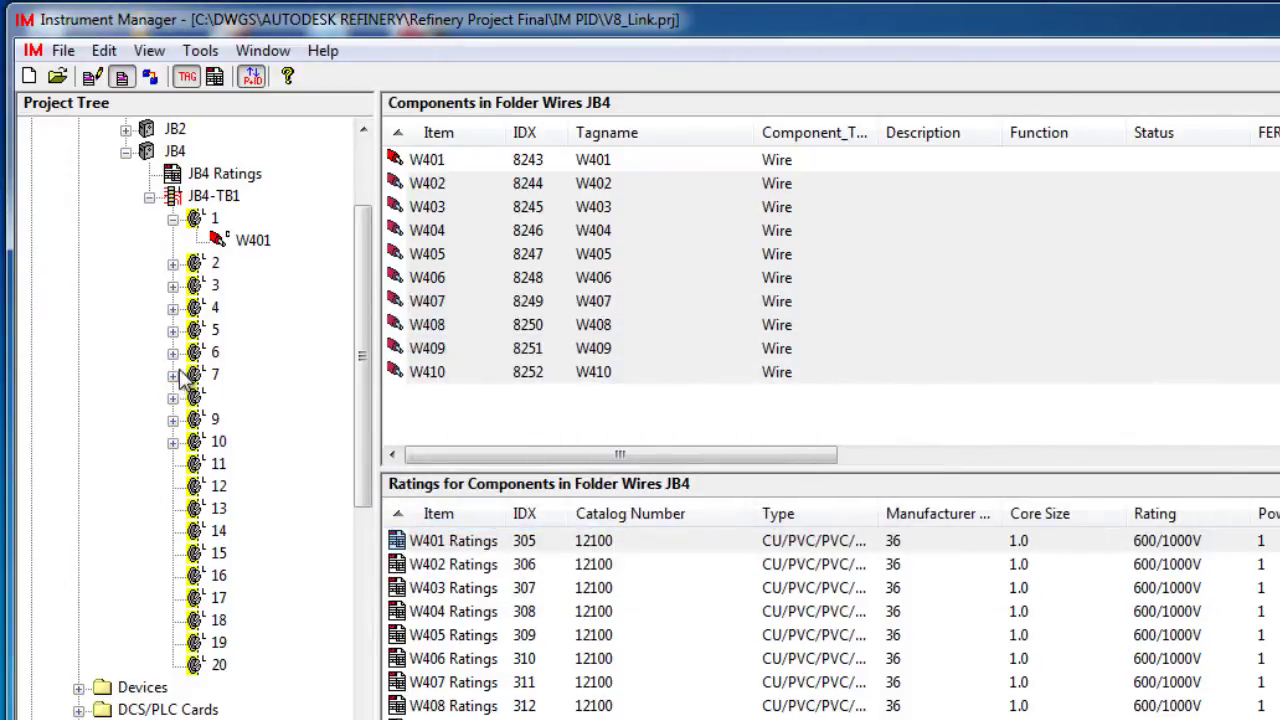
{"action": "left_click", "coordinate": [173, 264]}
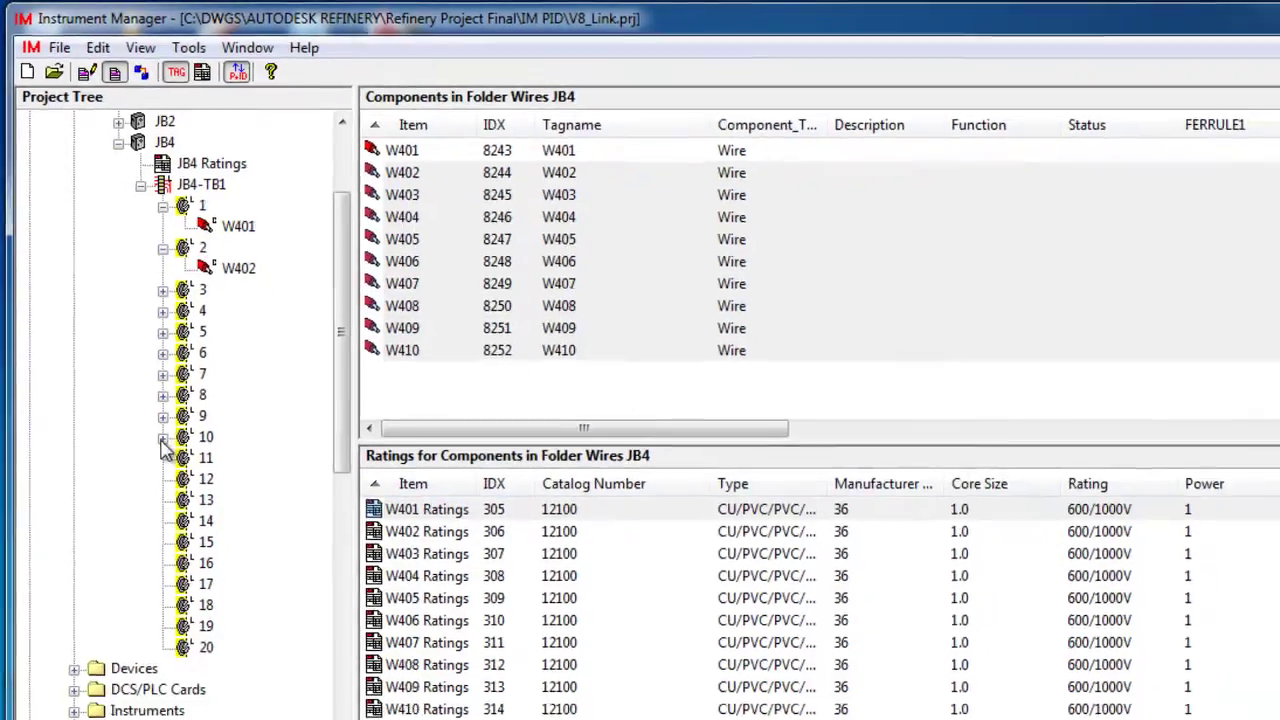
{"action": "left_click", "coordinate": [163, 439]}
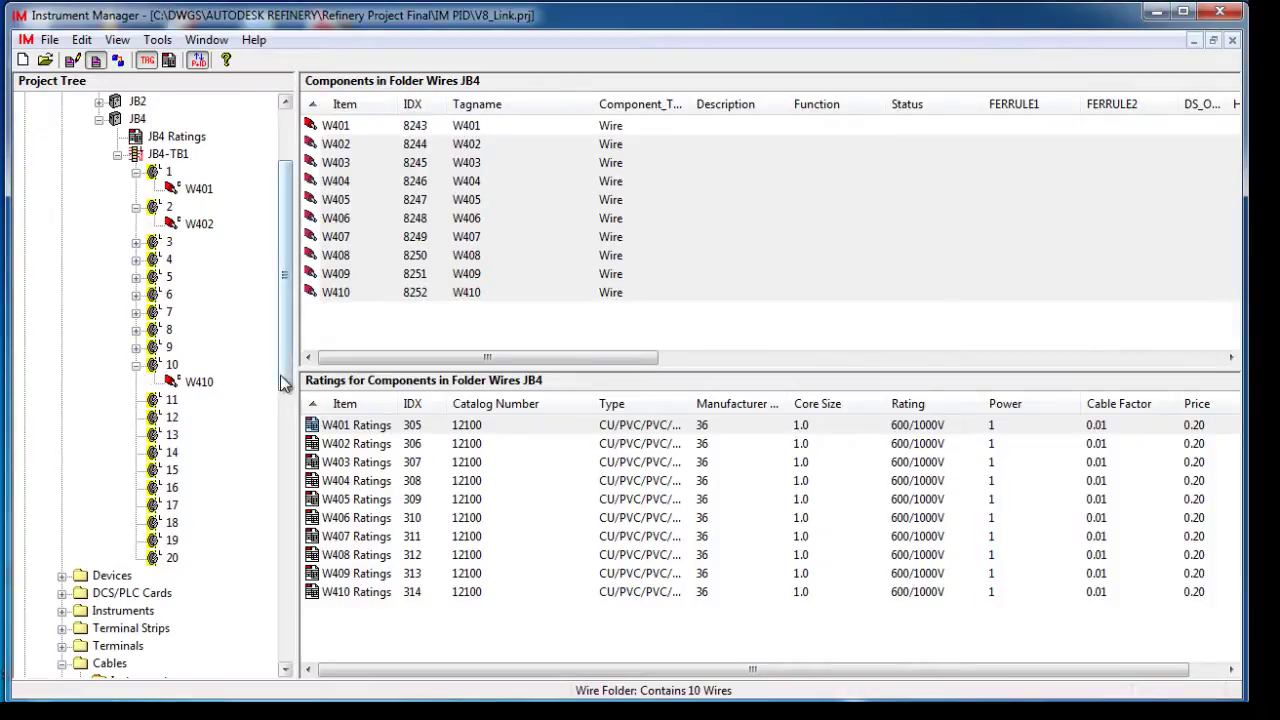
{"action": "left_click_drag", "start_coordinate": [287, 383], "coordinate": [271, 477]}
Step: Connect cable C490's six cores, 1wh through 2sc, to JB4-TB1 terminals 11–16
{"action": "left_click", "coordinate": [140, 506]}
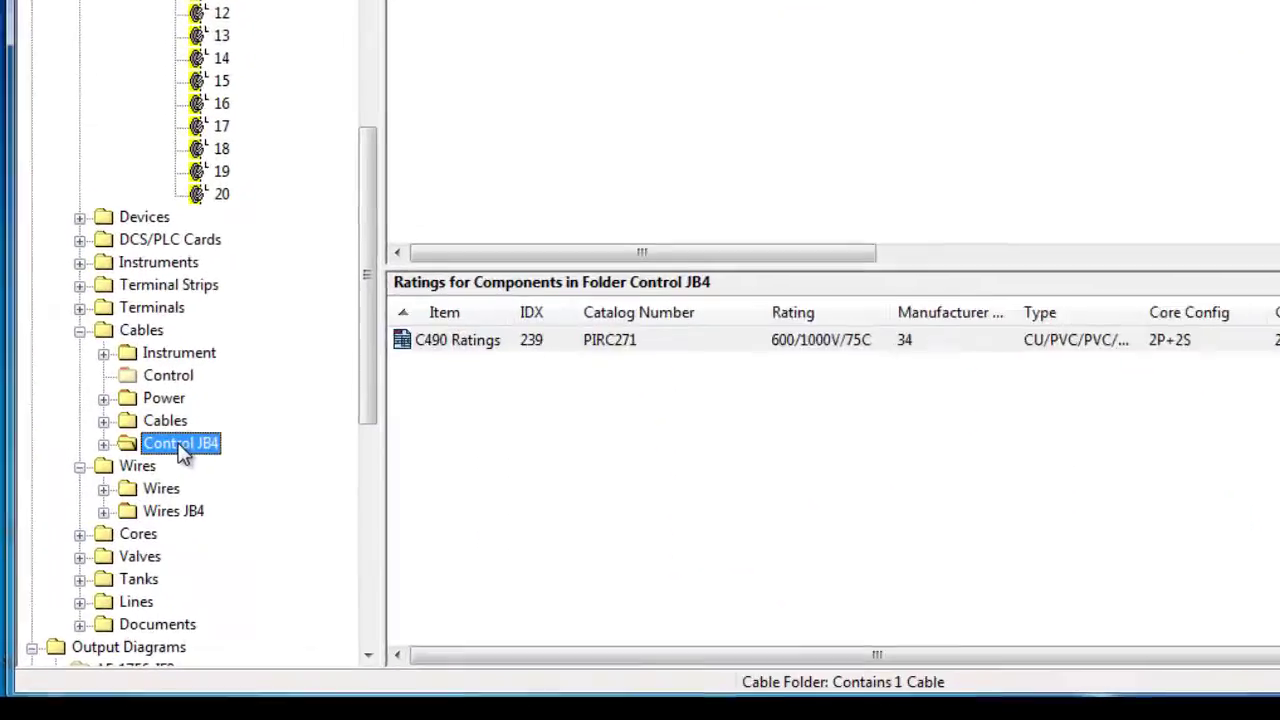
{"action": "left_click", "coordinate": [80, 505]}
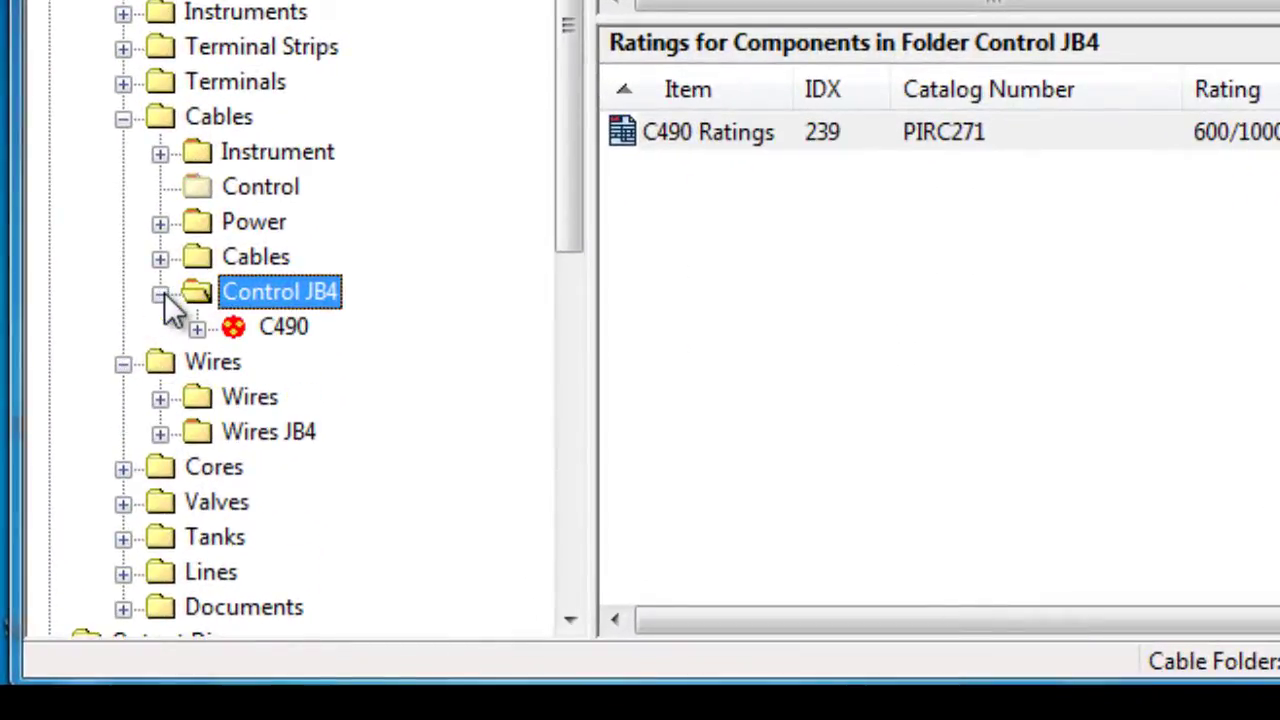
{"action": "left_click", "coordinate": [204, 330]}
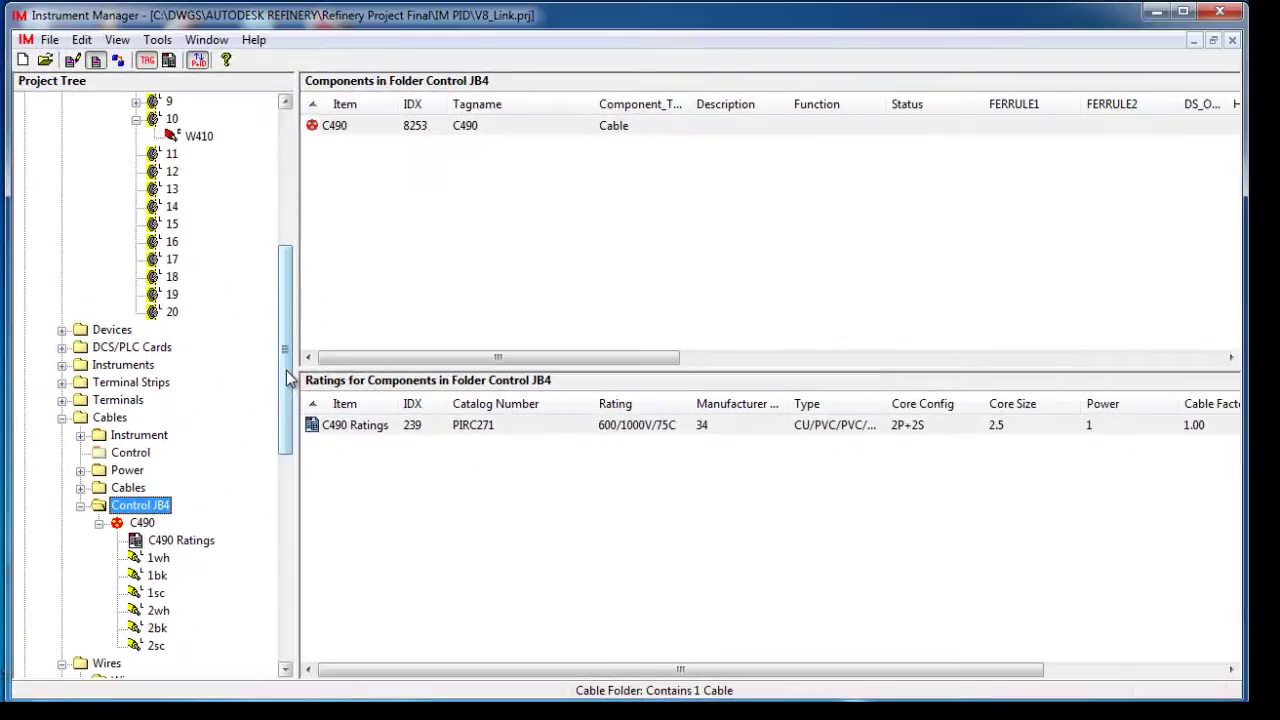
{"action": "scroll", "coordinate": [580, 0], "scroll_direction": "up", "scroll_amount": 1}
{"action": "left_click_drag", "start_coordinate": [292, 358], "coordinate": [292, 348]}
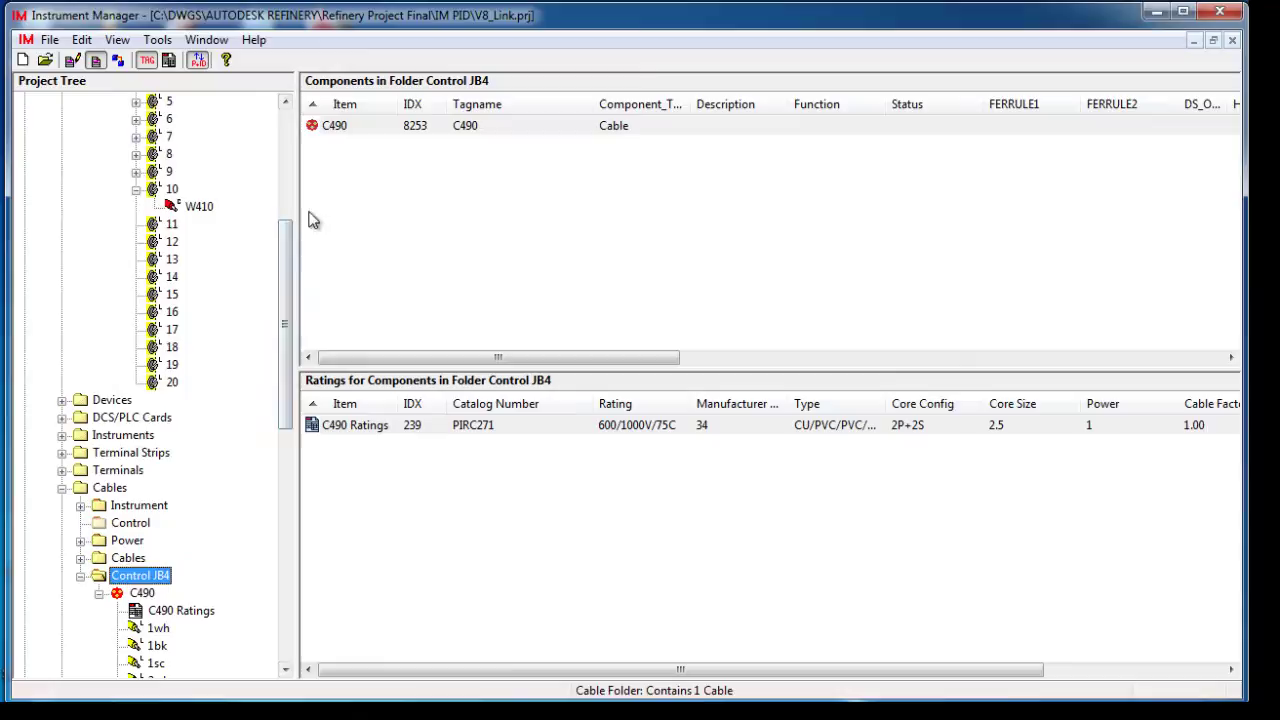
{"action": "left_click_drag", "start_coordinate": [321, 130], "coordinate": [184, 240]}
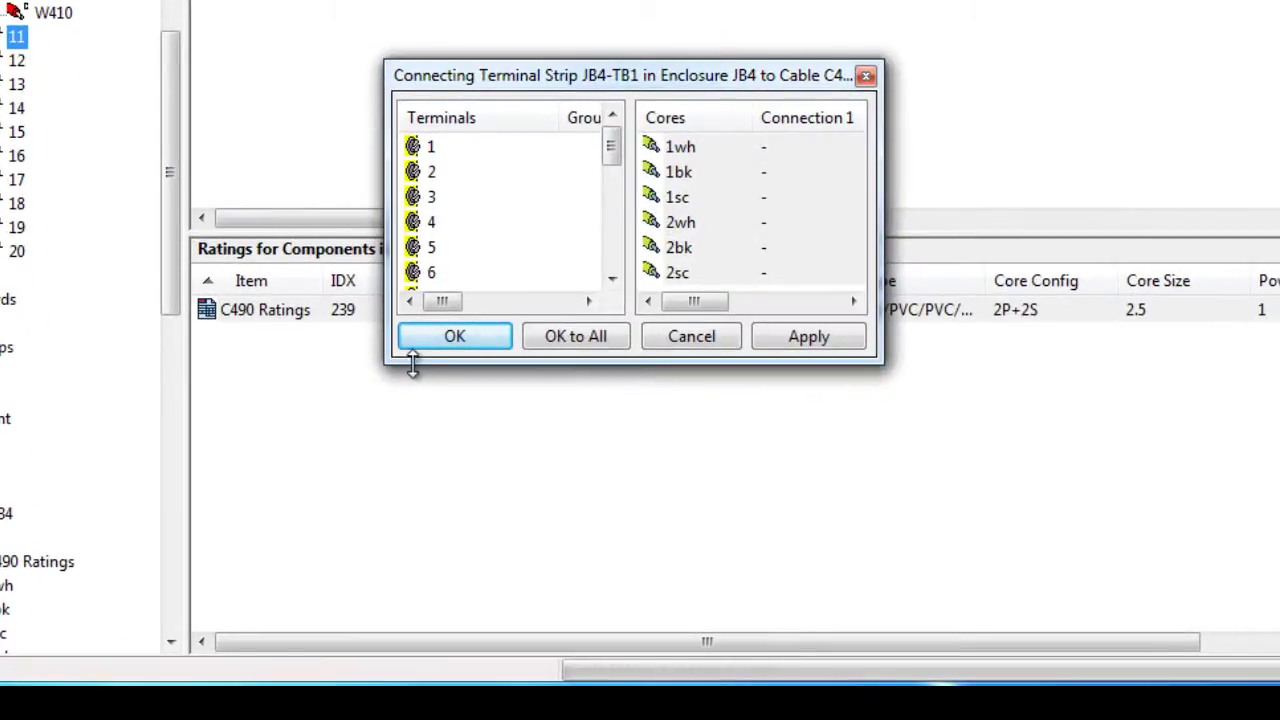
{"action": "left_click_drag", "start_coordinate": [412, 365], "coordinate": [386, 644]}
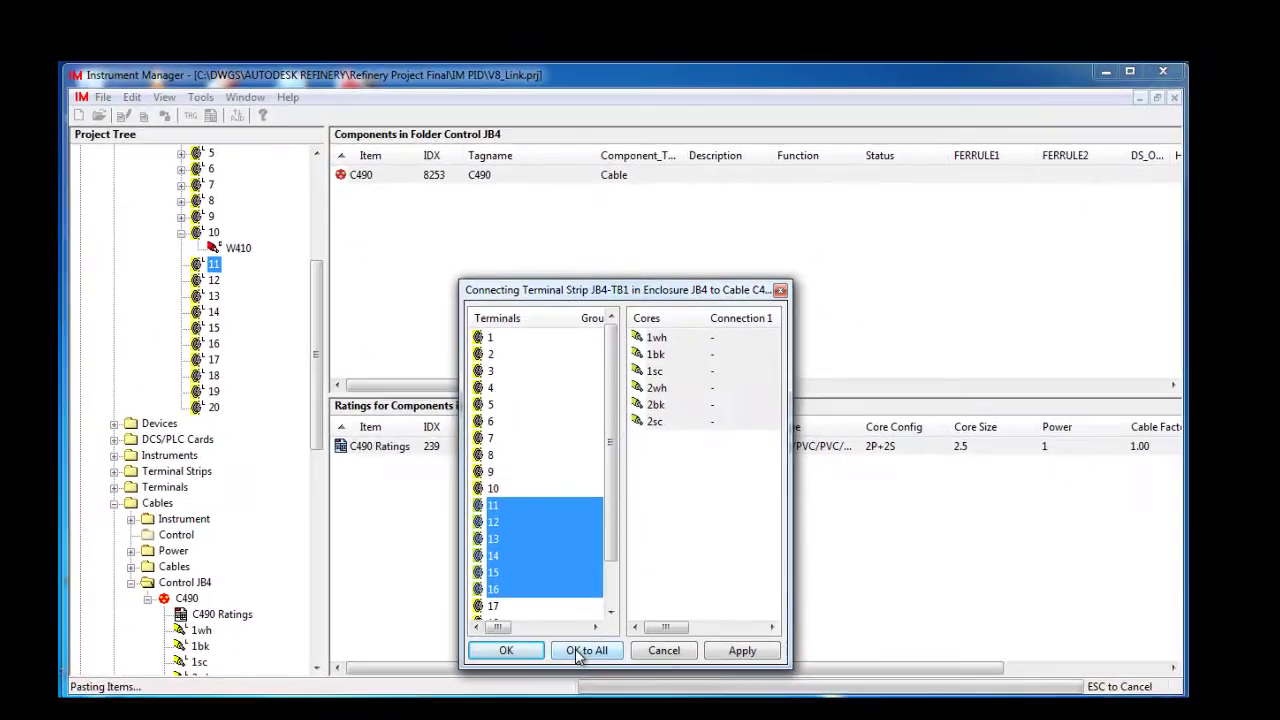
{"action": "left_click", "coordinate": [575, 615]}
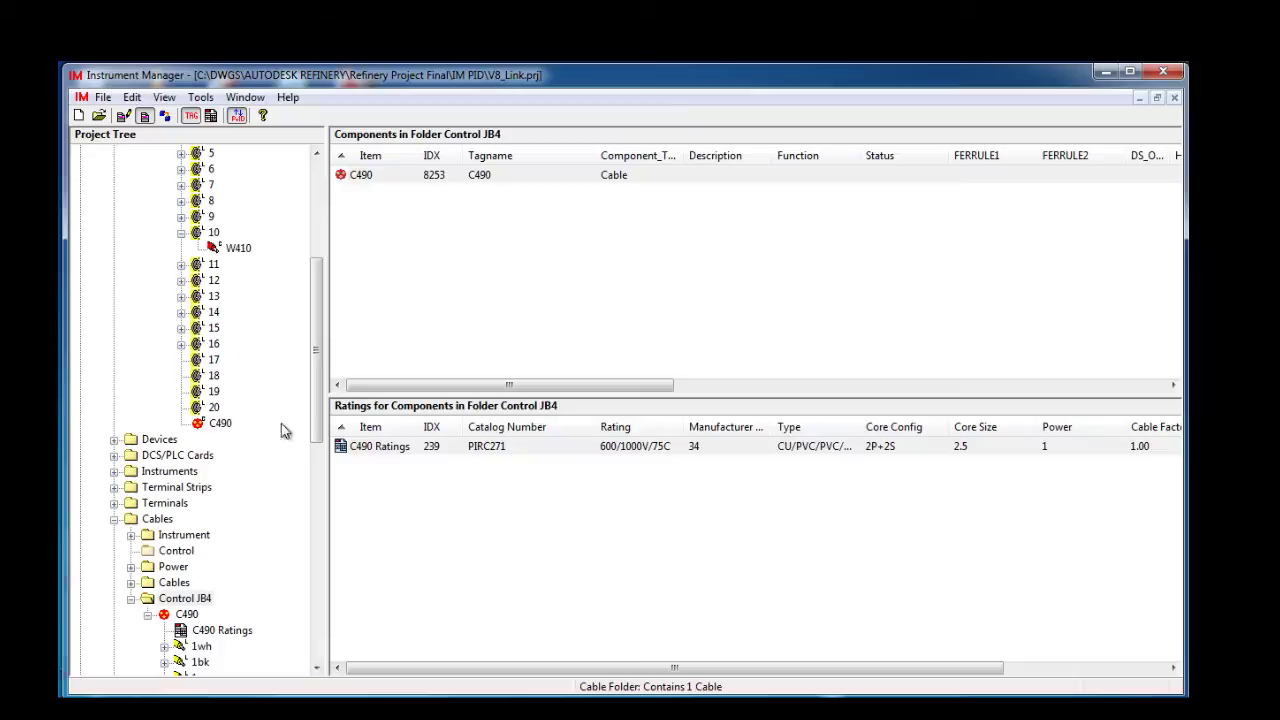
Step: Move core C490-2sc from terminal 16 to terminal 17 and confirm it there
{"action": "left_click", "coordinate": [181, 265]}
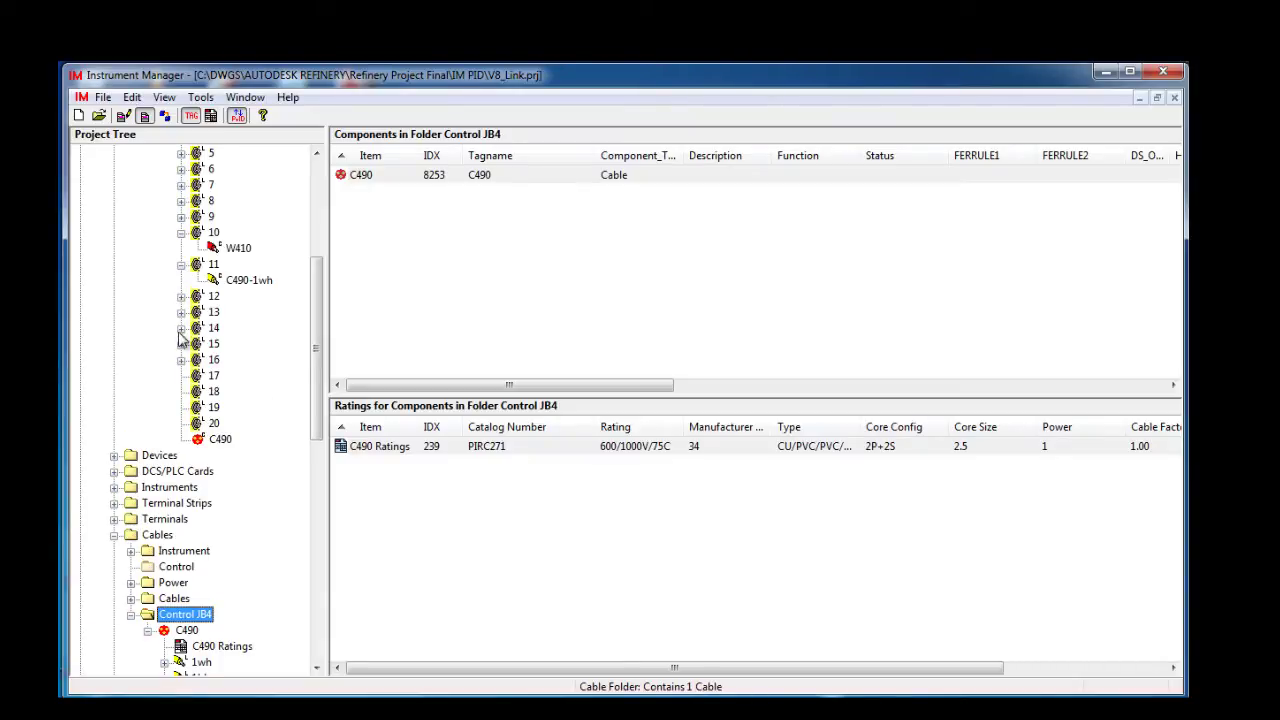
{"action": "left_click", "coordinate": [181, 361]}
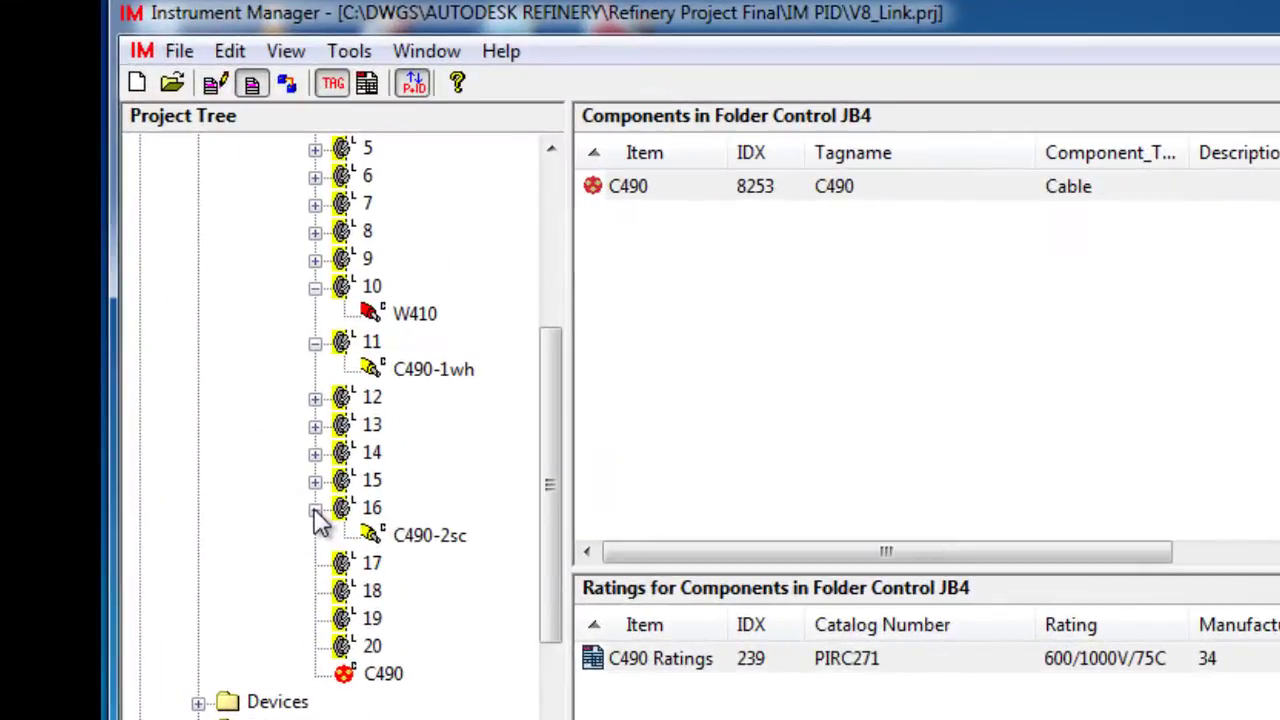
{"action": "left_click_drag", "start_coordinate": [368, 533], "coordinate": [374, 569]}
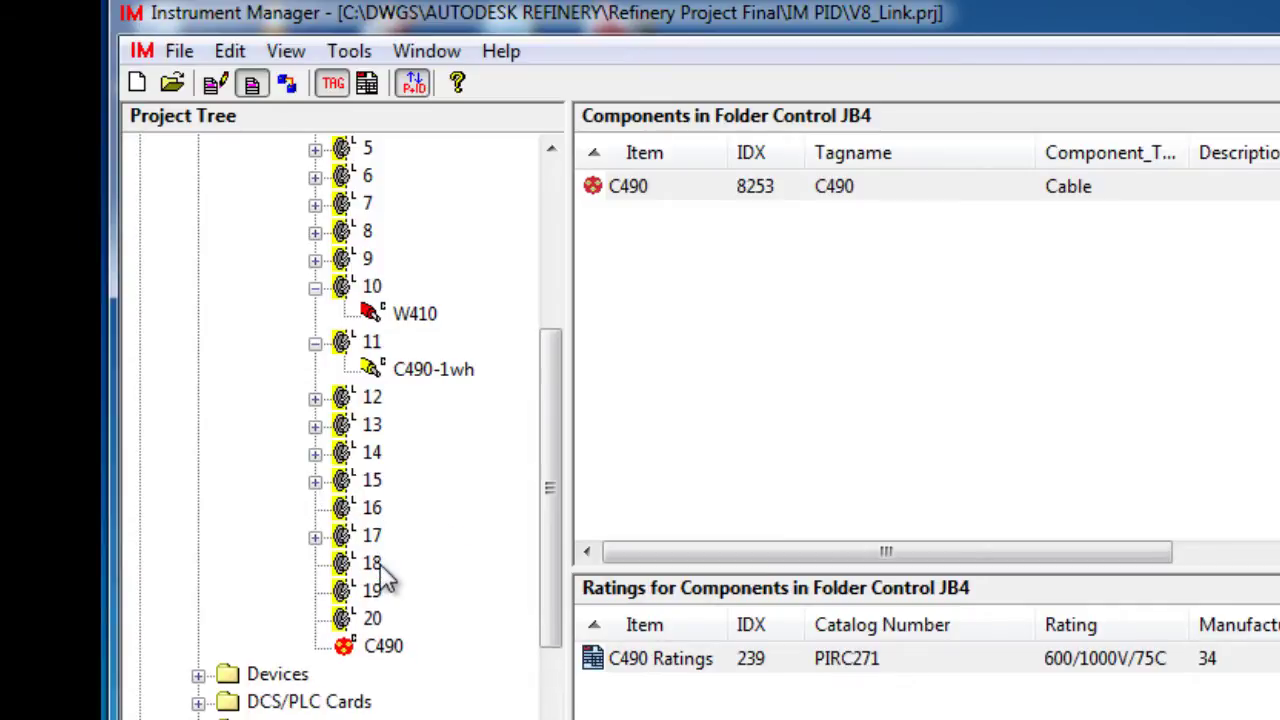
{"action": "left_click", "coordinate": [315, 537]}
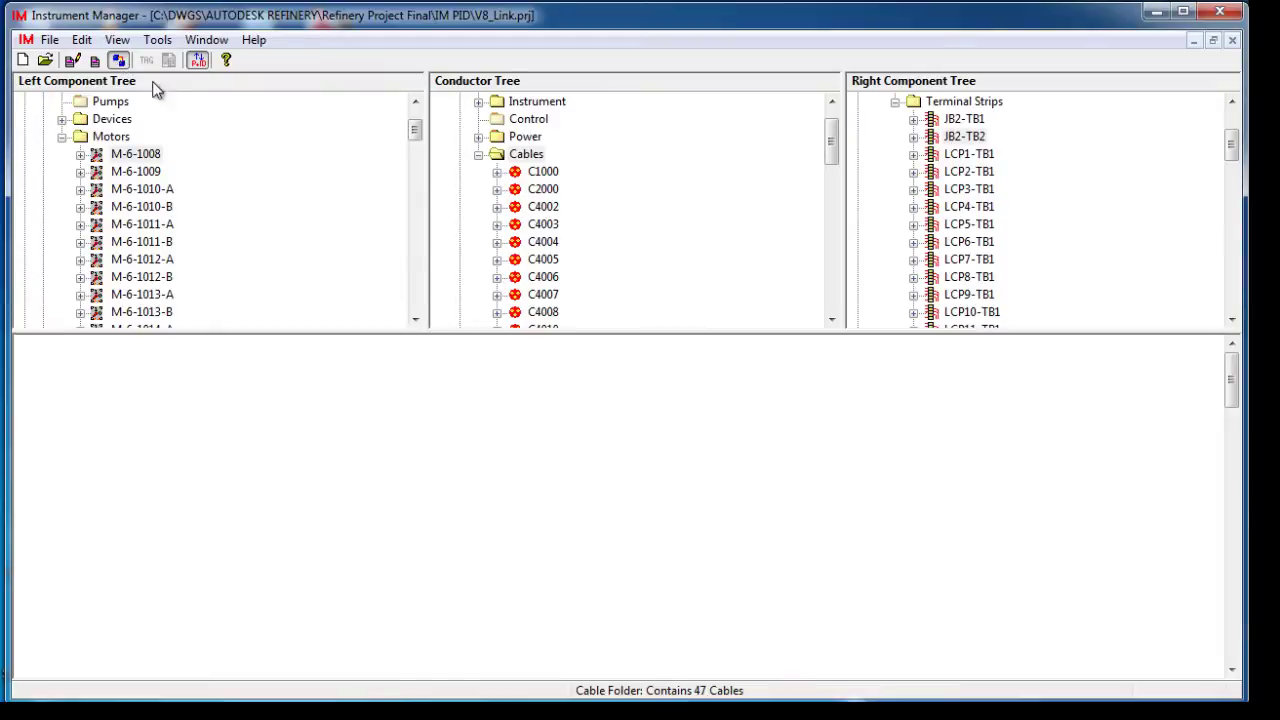
Step: View the diagram for cable C2000, then motor M-6-1008's terminals and cable cores
{"action": "left_click", "coordinate": [540, 190]}
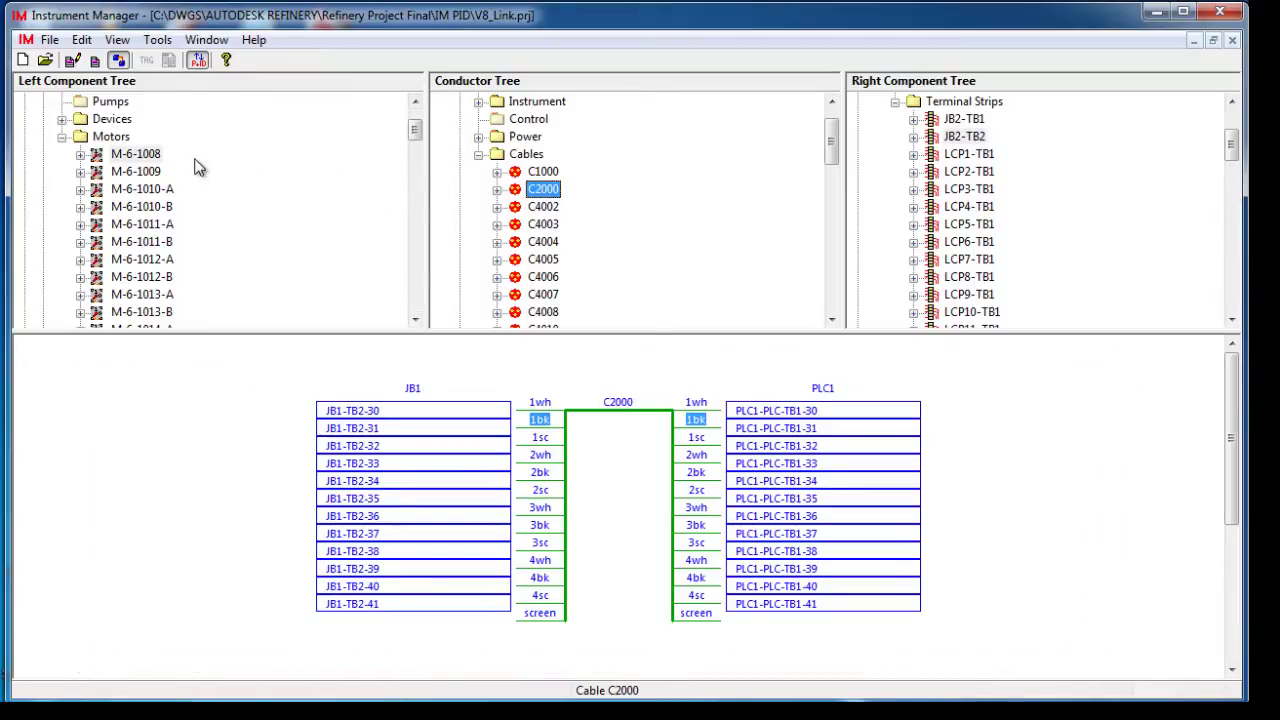
{"action": "left_click", "coordinate": [130, 155]}
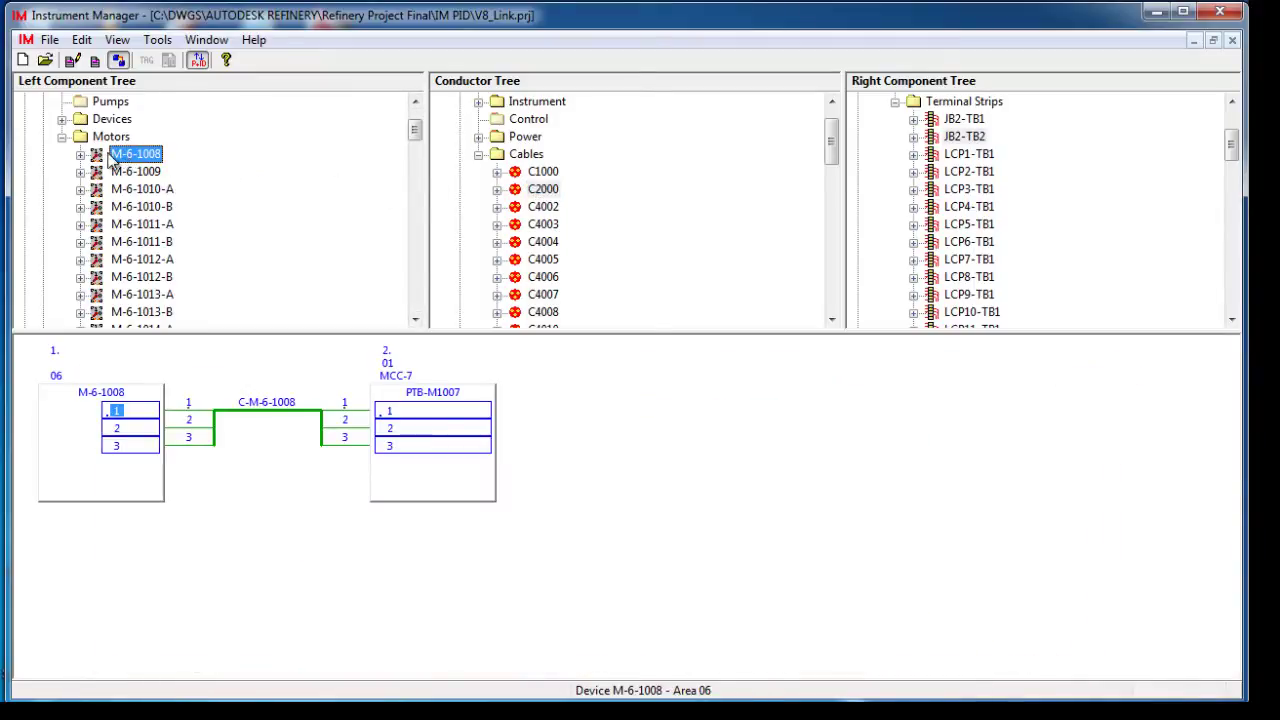
{"action": "double_click", "coordinate": [110, 157]}
{"action": "left_click", "coordinate": [99, 208]}
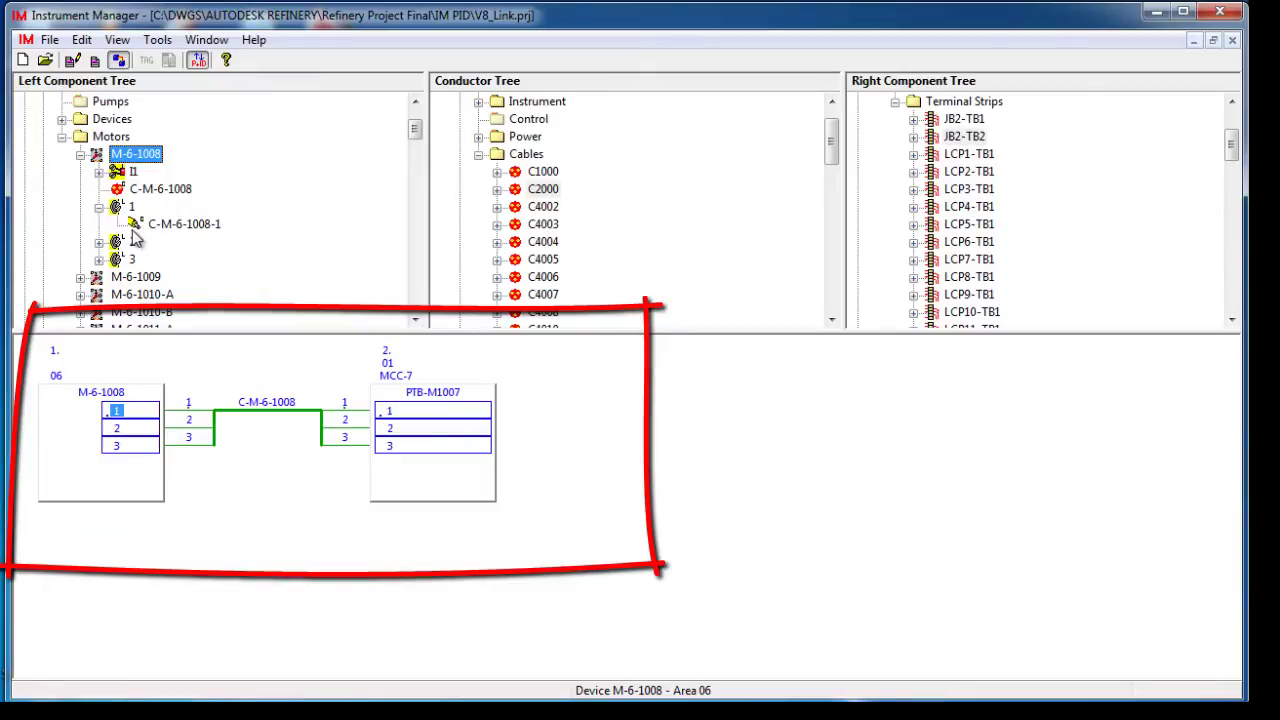
{"action": "left_click_drag", "start_coordinate": [414, 130], "coordinate": [400, 229]}
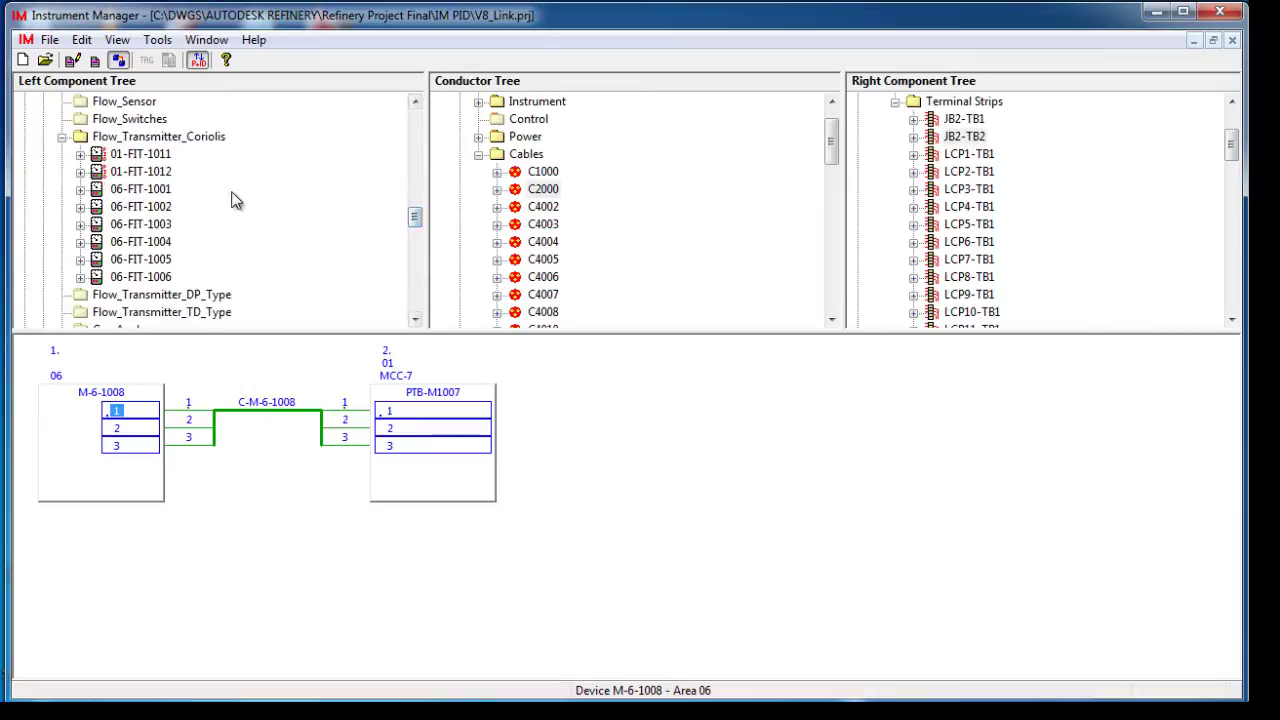
Step: View the connection chain of 01-FIT-1011, then scroll through the JB2-TB2 terminal diagram
{"action": "left_click", "coordinate": [140, 154]}
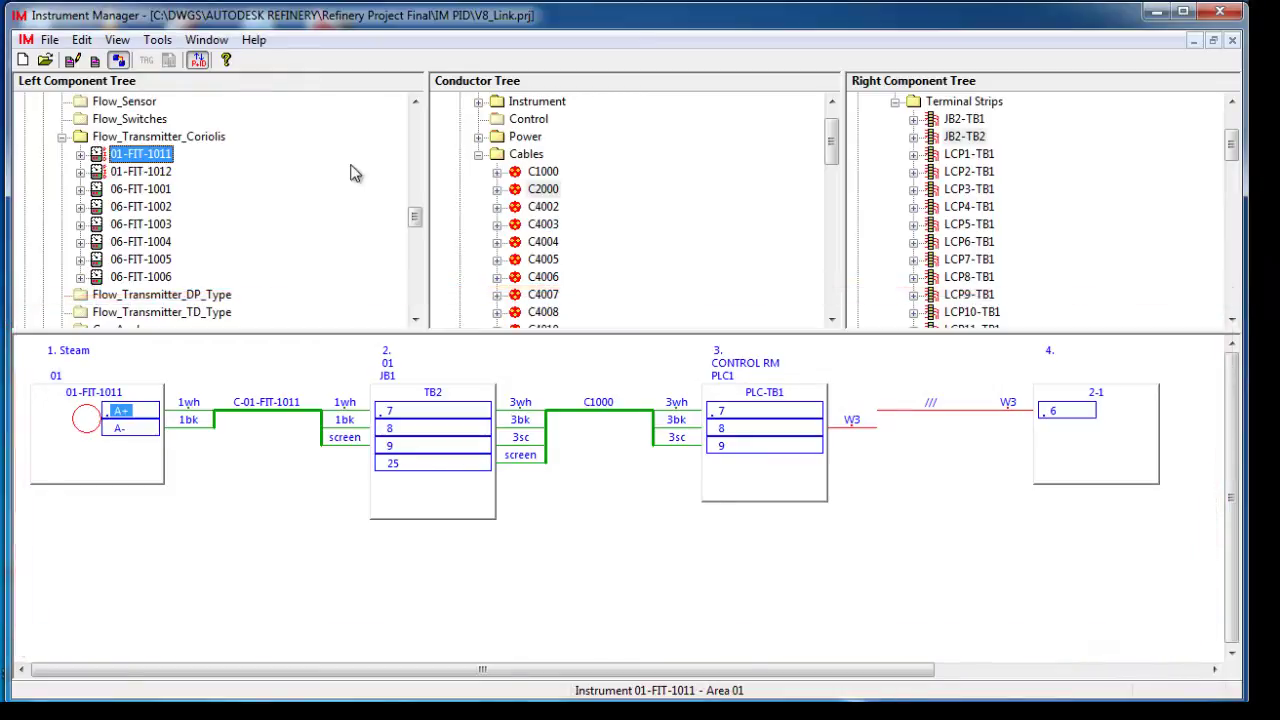
{"action": "double_click", "coordinate": [936, 138]}
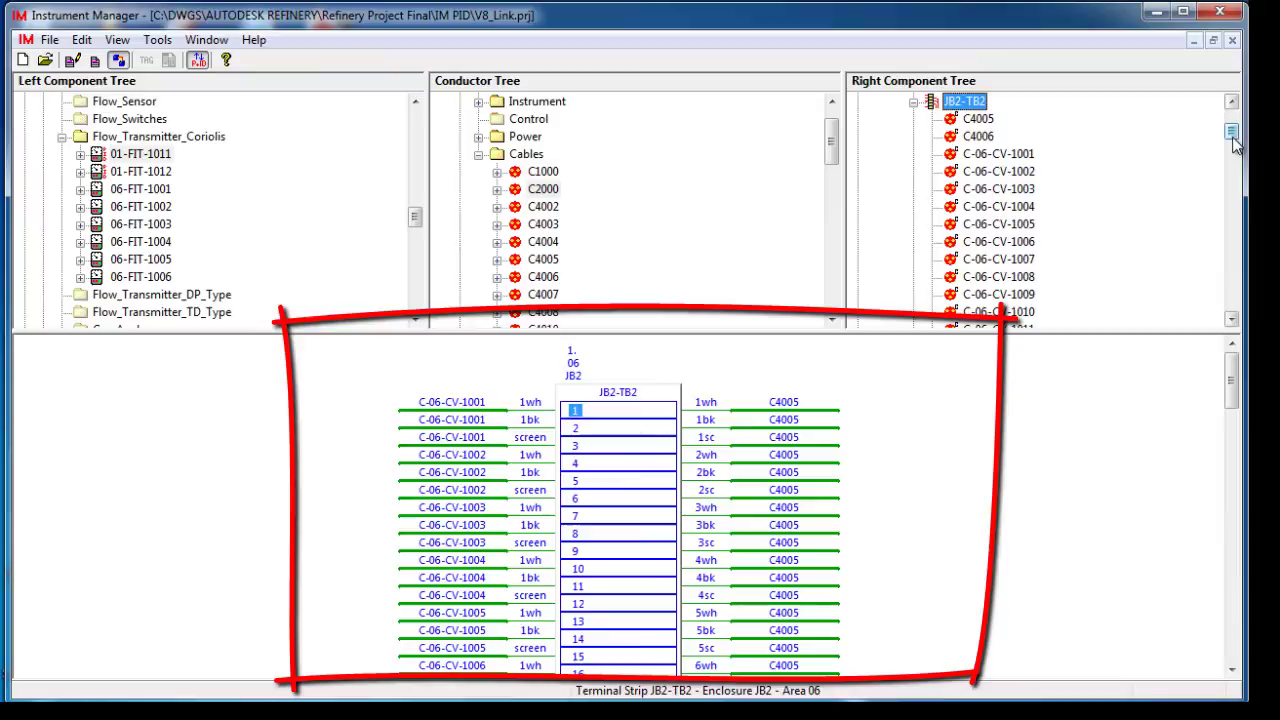
{"action": "mouse_move", "coordinate": [1232, 140]}
{"action": "left_mouse_down"}
{"action": "mouse_move", "coordinate": [1240, 215]}
{"action": "mouse_move", "coordinate": [1241, 138]}
{"action": "left_mouse_up"}
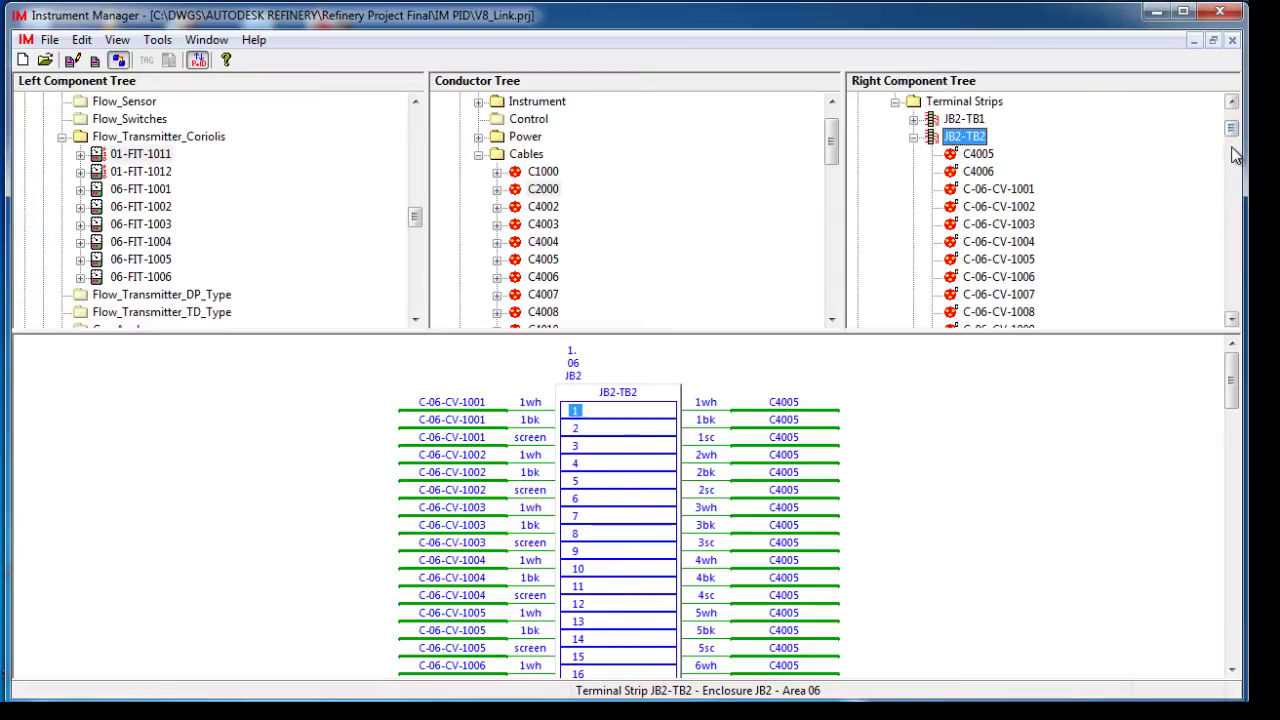
{"action": "mouse_move", "coordinate": [1231, 386]}
{"action": "left_mouse_down"}
{"action": "mouse_move", "coordinate": [1222, 474]}
{"action": "mouse_move", "coordinate": [1240, 372]}
{"action": "left_mouse_up"}
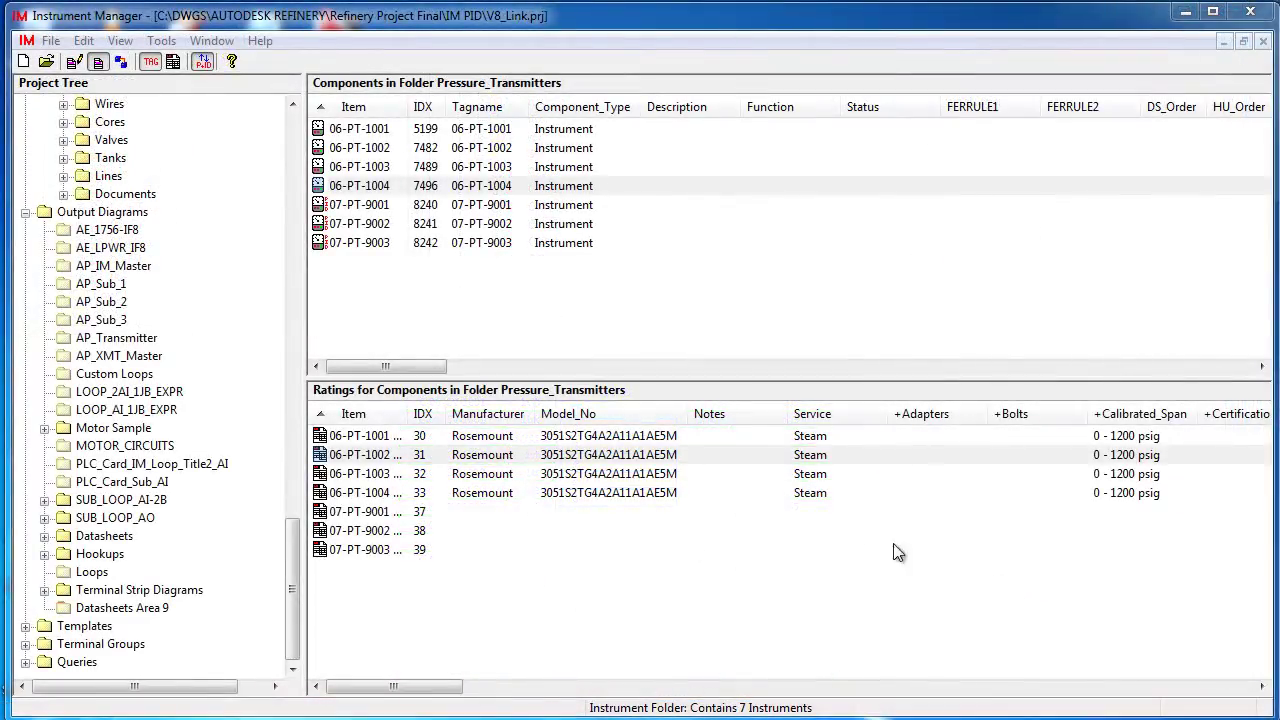
Step: Select transmitters 07-PT-9001 through 07-PT-9003 and drop them into Output Diagrams > Datasheets Area 9
{"action": "left_click", "coordinate": [367, 208]}
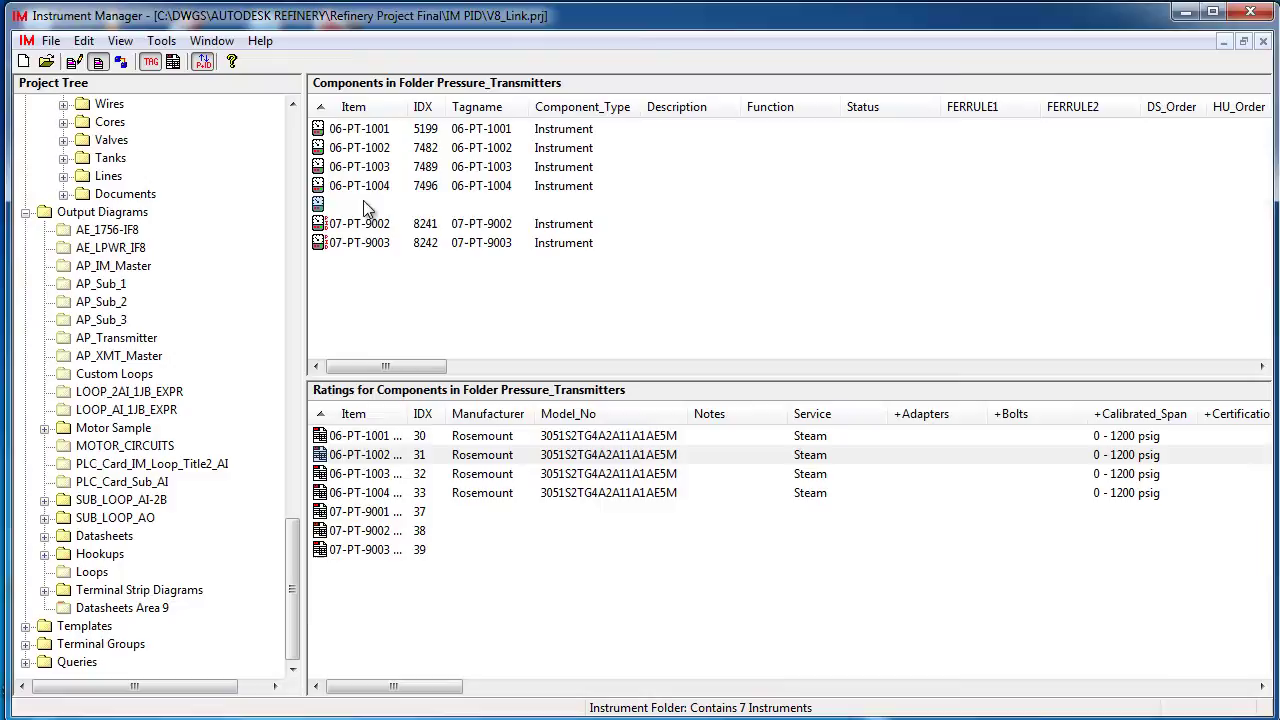
{"action": "left_click", "coordinate": [356, 242], "text": "shift"}
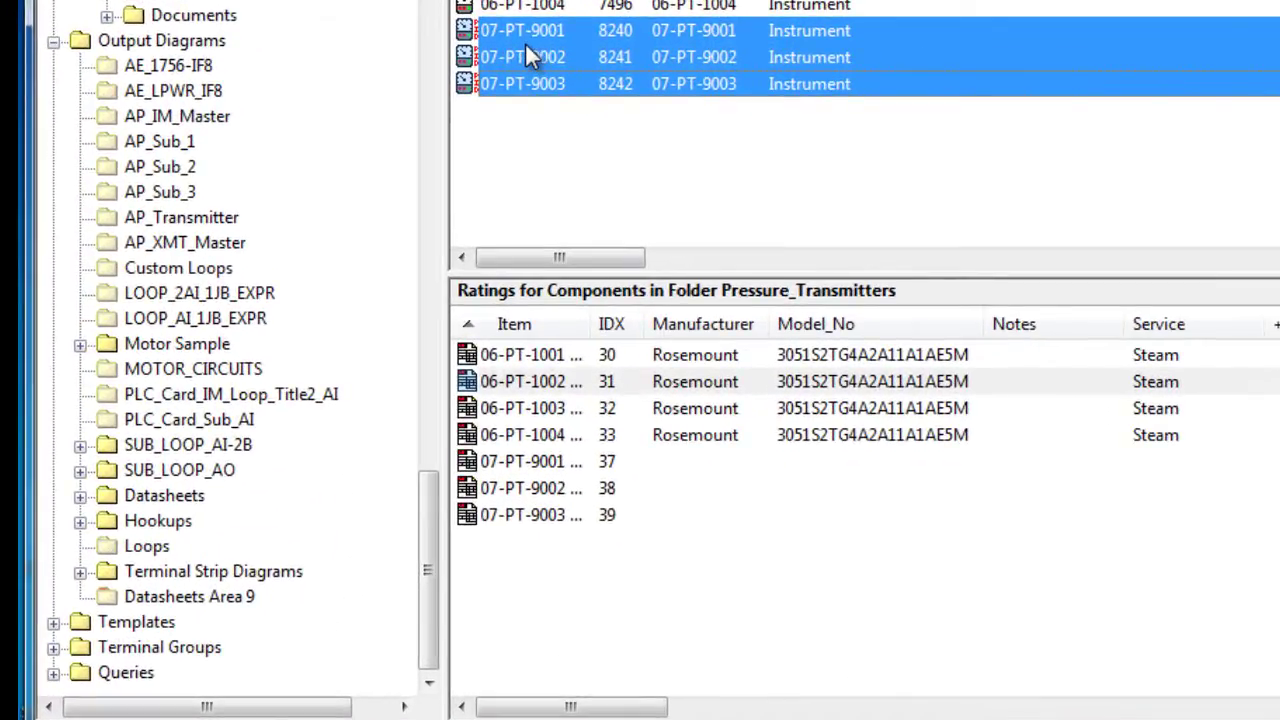
{"action": "left_click_drag", "start_coordinate": [527, 48], "coordinate": [232, 595]}
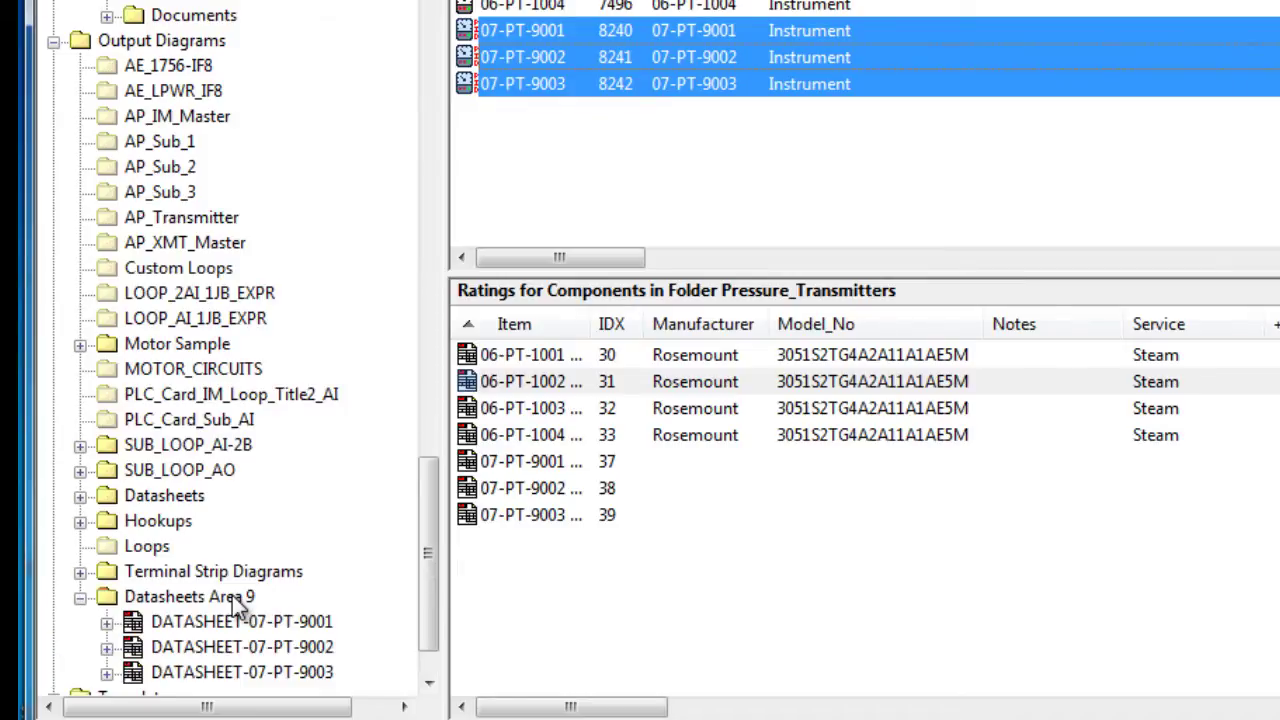